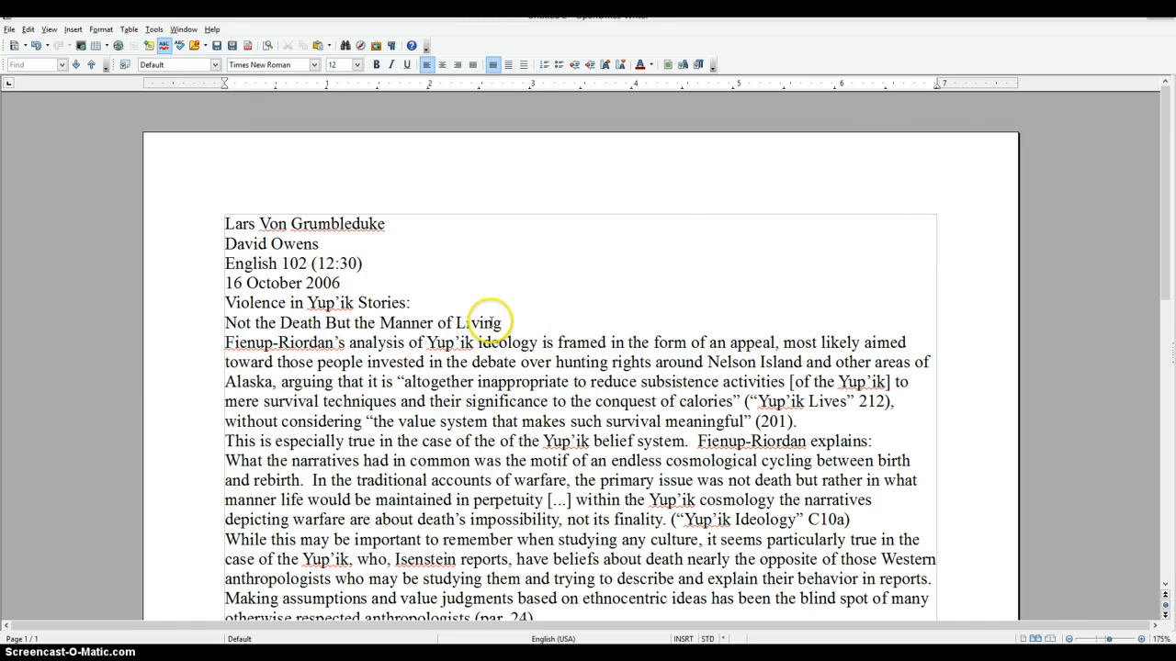
Set the page's left, right and bottom margins to 1 inch and the top margin to 0.5 inch
{"action": "scroll", "coordinate": [350, 317], "scroll_direction": "down", "scroll_amount": 9}
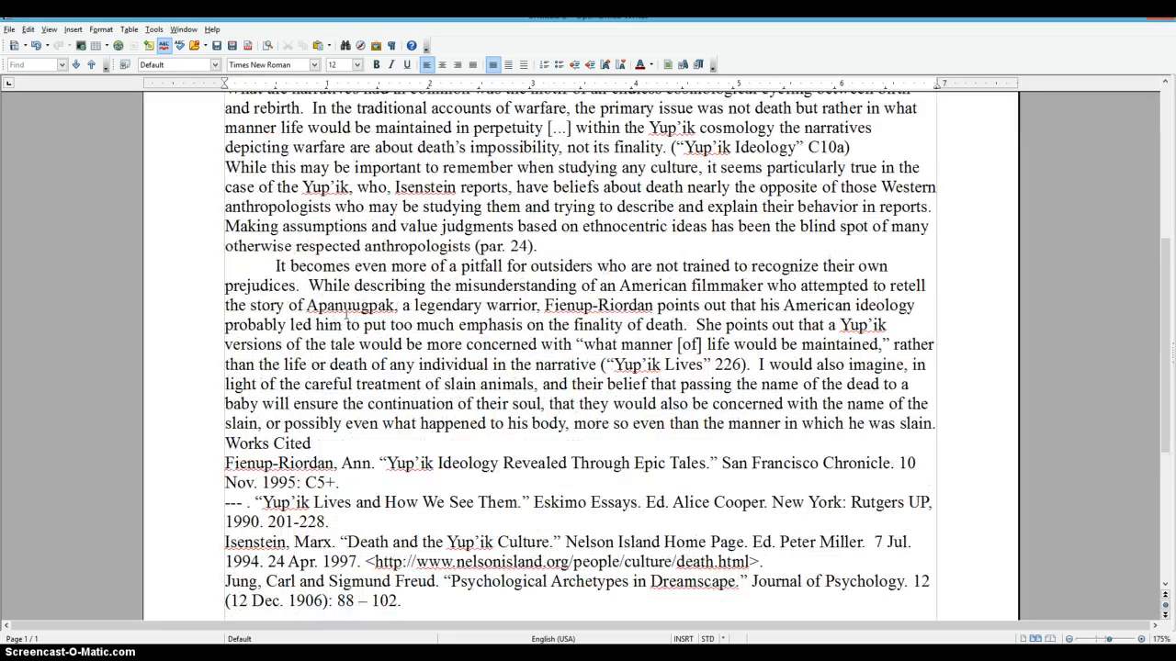
{"action": "scroll", "coordinate": [347, 321], "scroll_direction": "up", "scroll_amount": 9}
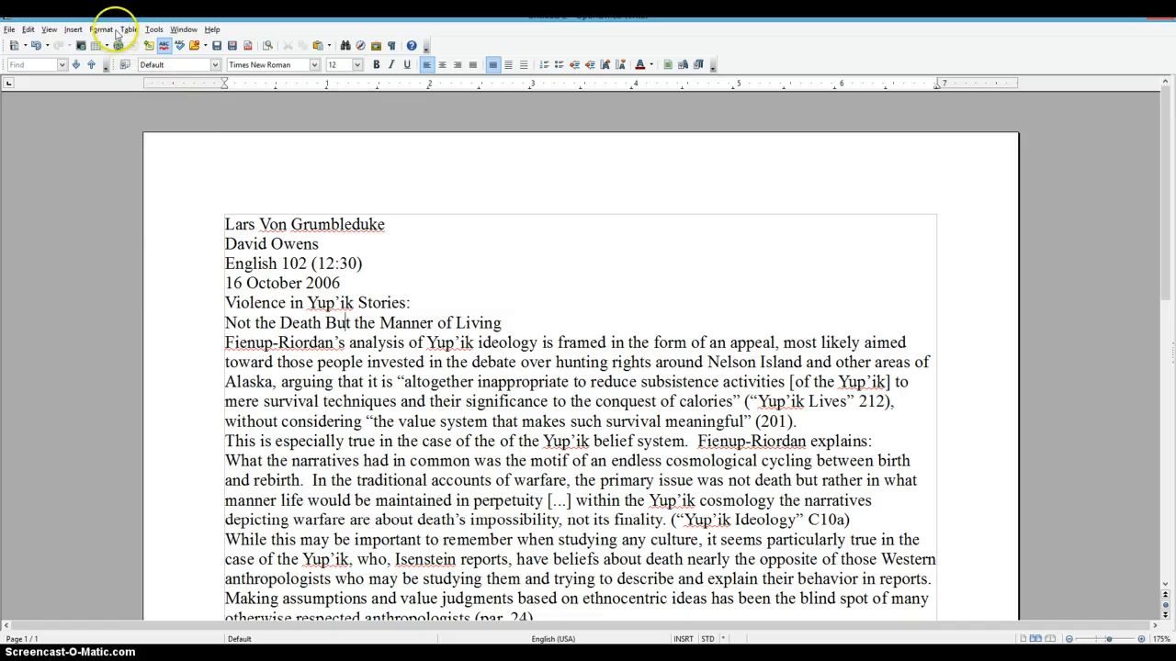
{"action": "left_click", "coordinate": [100, 29]}
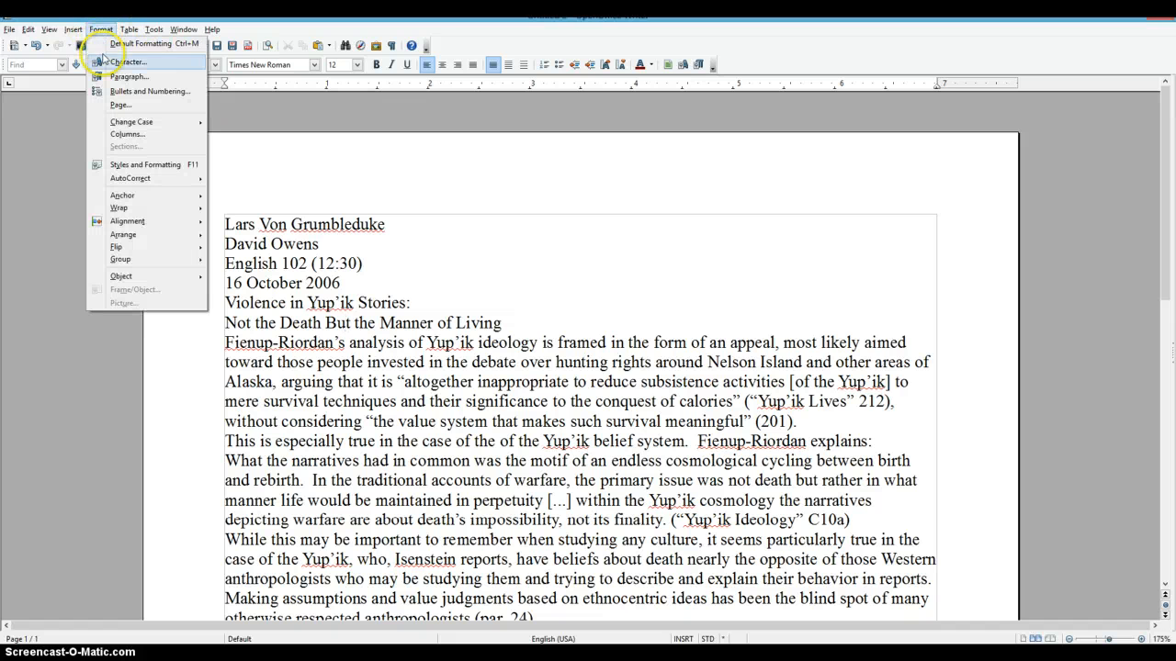
{"action": "left_click", "coordinate": [118, 105]}
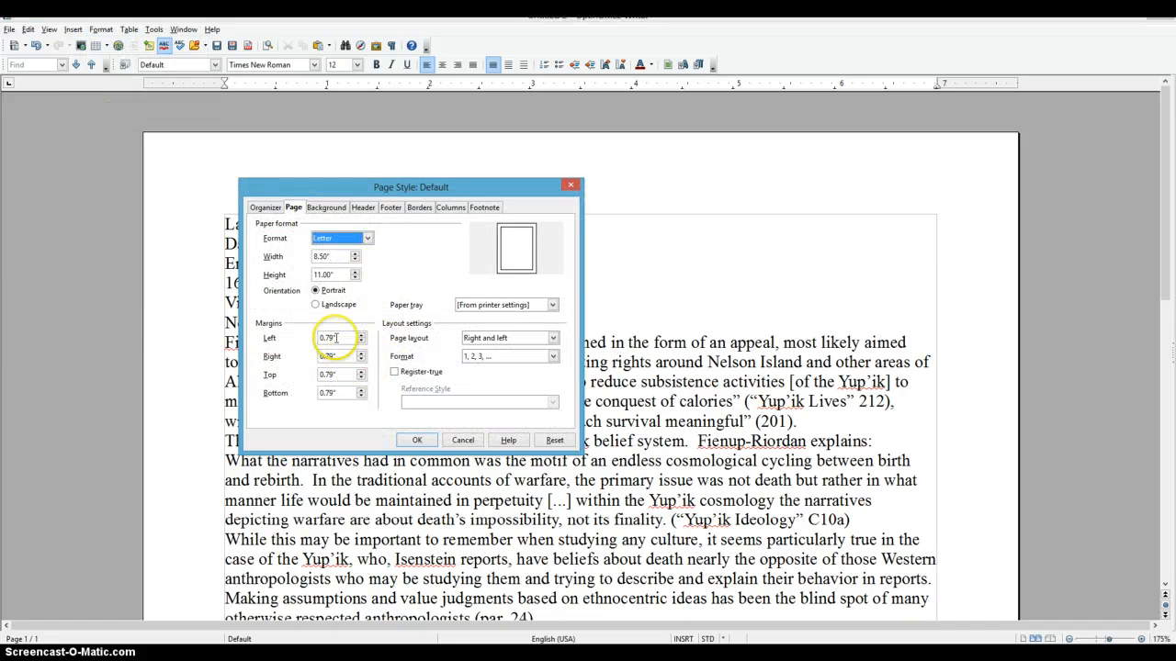
{"action": "left_click_drag", "start_coordinate": [345, 339], "coordinate": [305, 338]}
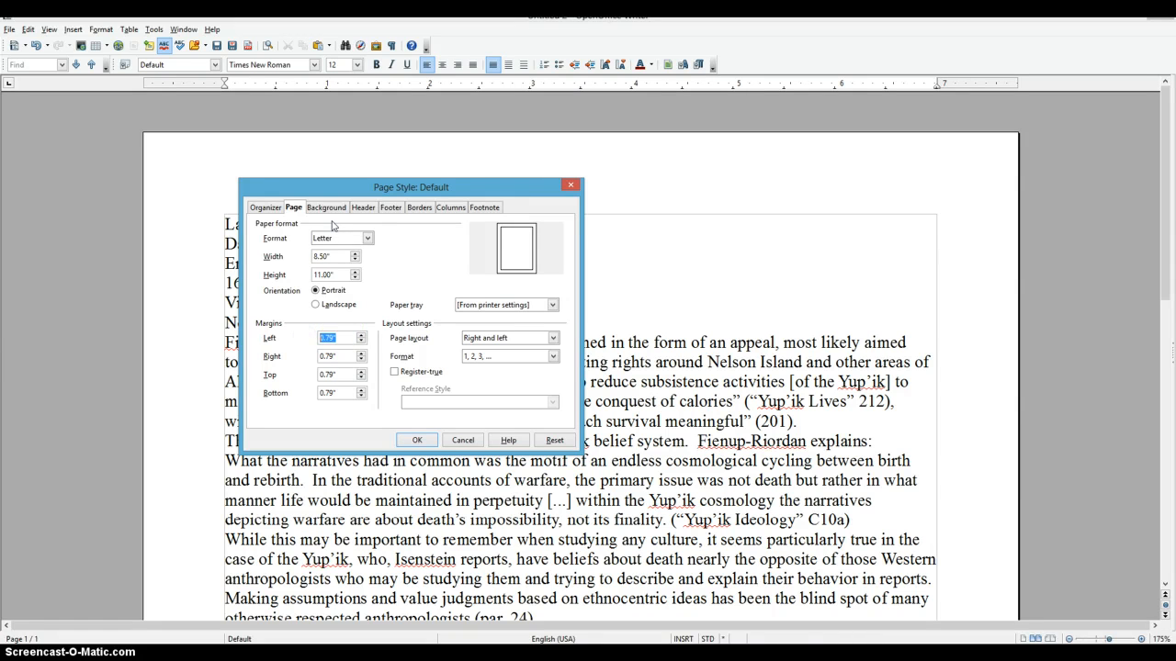
{"action": "left_click", "coordinate": [336, 356]}
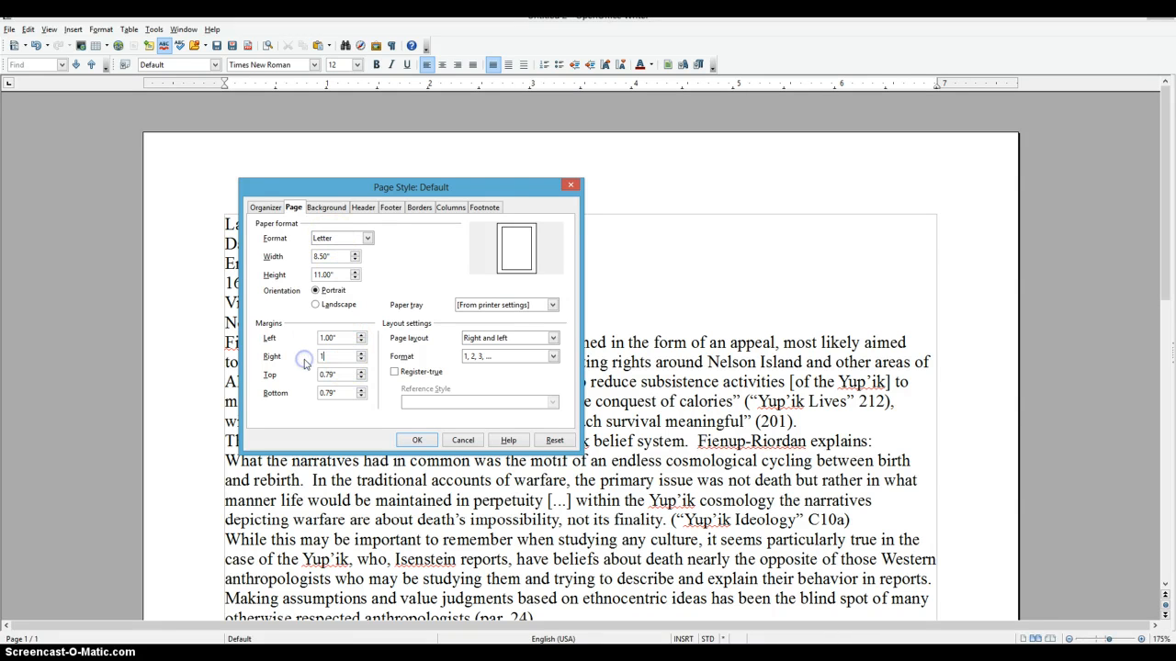
{"action": "type", "text": "1"}
{"action": "left_click_drag", "start_coordinate": [339, 375], "coordinate": [324, 375]}
{"action": "type", "text": "1"}
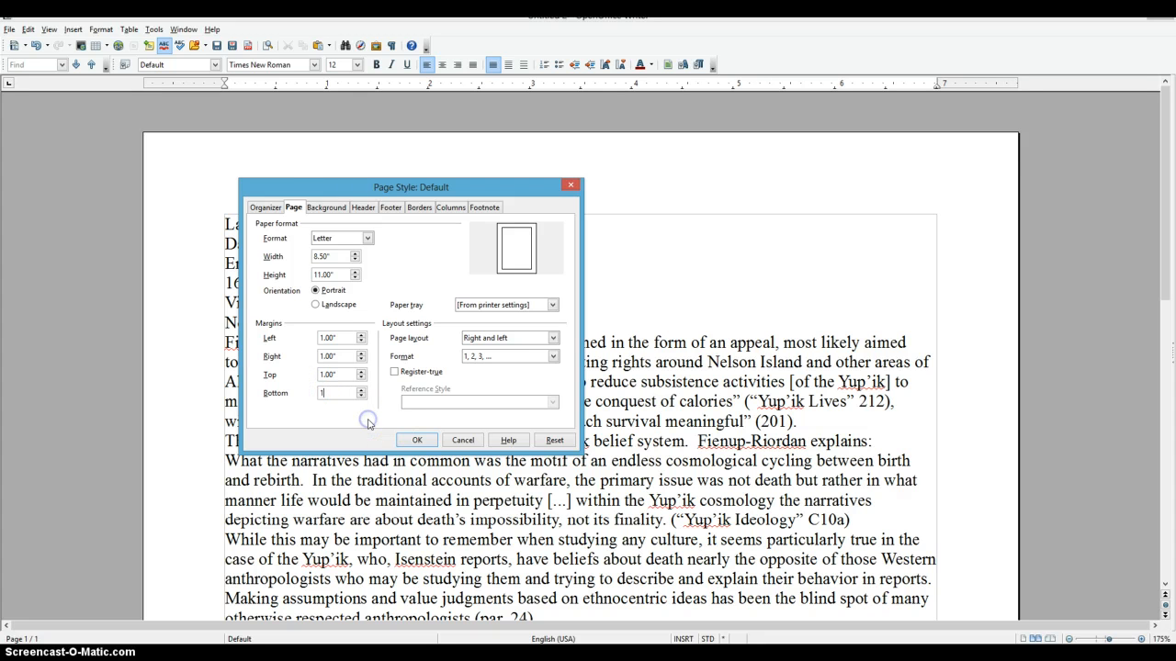
{"action": "left_click", "coordinate": [342, 375]}
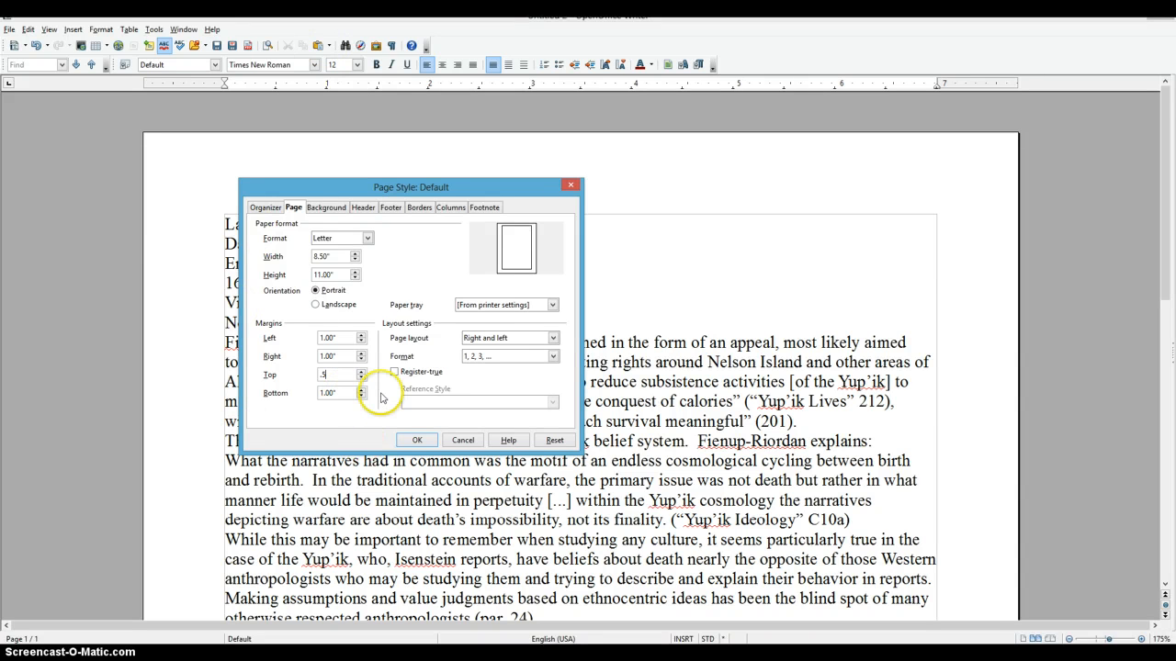
{"action": "left_click", "coordinate": [416, 441]}
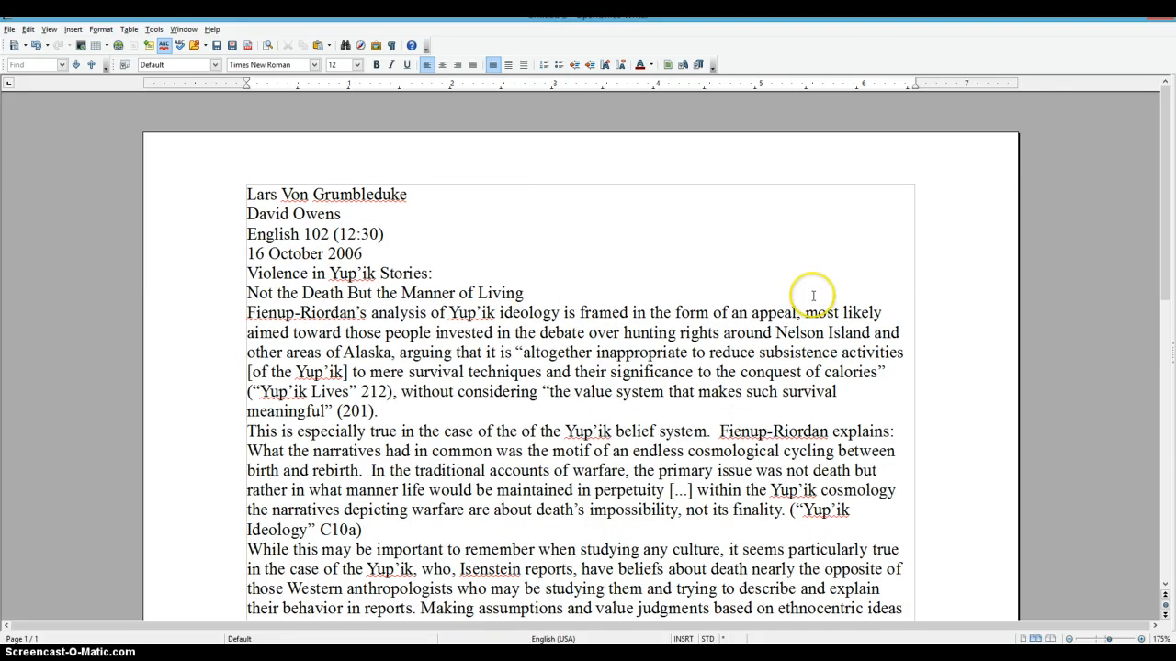
Add a header to the document's default page style
{"action": "scroll", "coordinate": [804, 313], "scroll_direction": "down", "scroll_amount": 7}
{"action": "scroll", "coordinate": [785, 336], "scroll_direction": "down", "scroll_amount": 6}
{"action": "scroll", "coordinate": [782, 336], "scroll_direction": "up", "scroll_amount": 13}
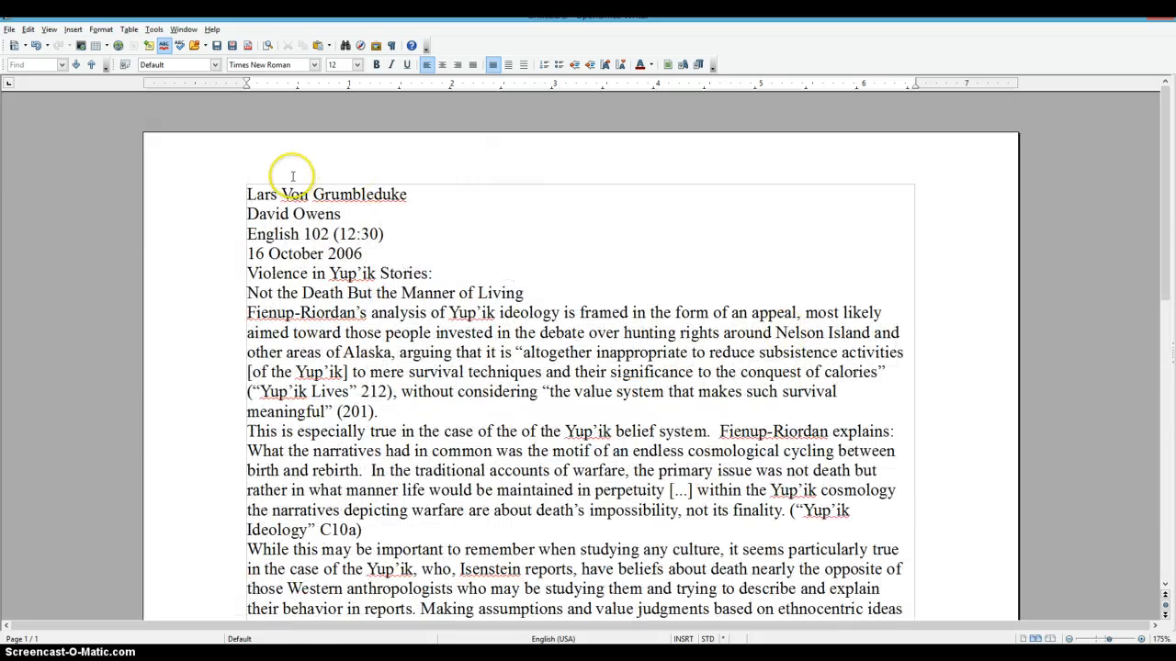
{"action": "left_click", "coordinate": [77, 30]}
{"action": "mouse_move", "coordinate": [147, 135]}
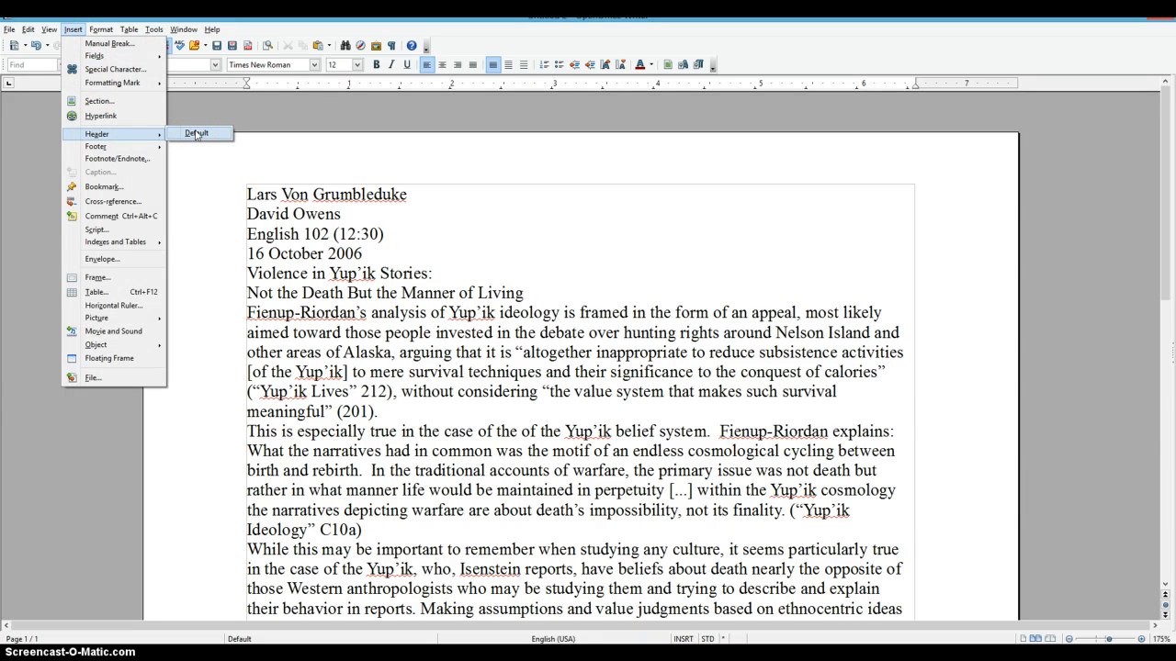
{"action": "left_click", "coordinate": [196, 134]}
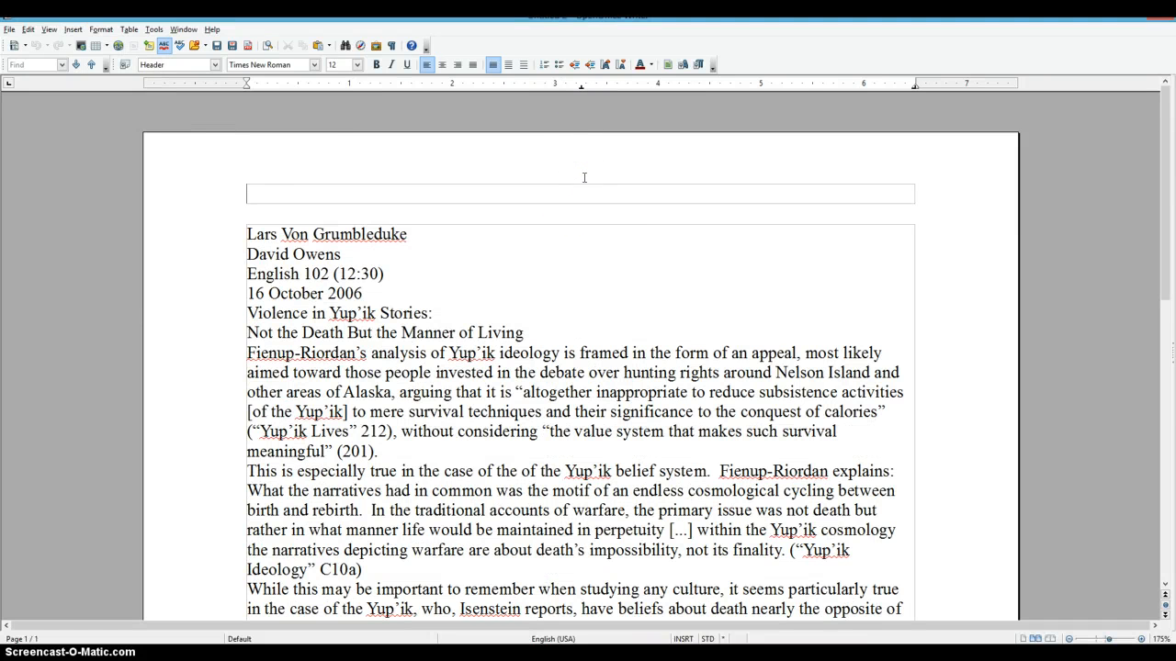
{"action": "scroll", "coordinate": [598, 284], "scroll_direction": "down", "scroll_amount": 13}
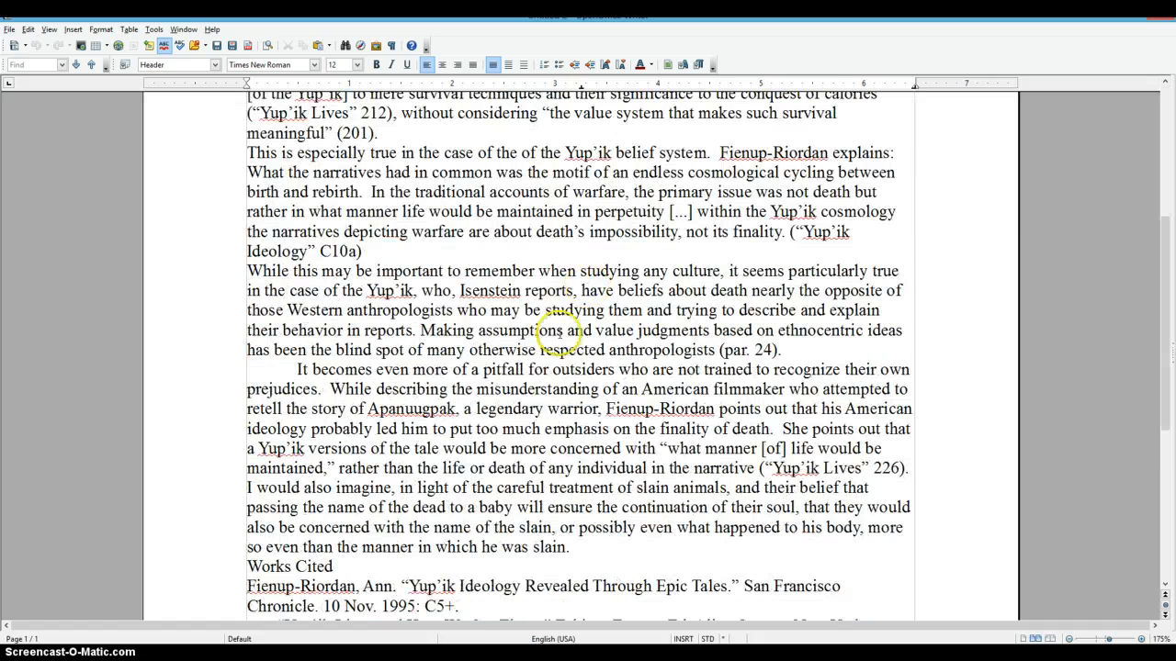
{"action": "scroll", "coordinate": [557, 368], "scroll_direction": "up", "scroll_amount": 8}
{"action": "scroll", "coordinate": [557, 367], "scroll_direction": "up", "scroll_amount": 5}
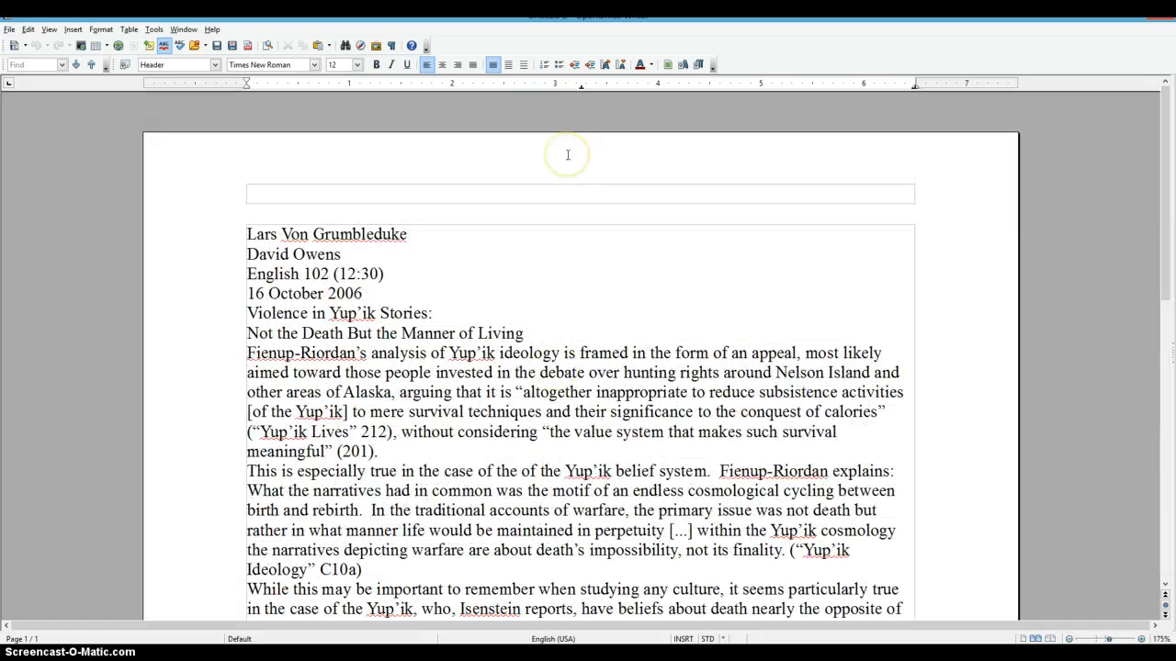
Insert an automatic page number field in the header and align it right
{"action": "left_click", "coordinate": [516, 188]}
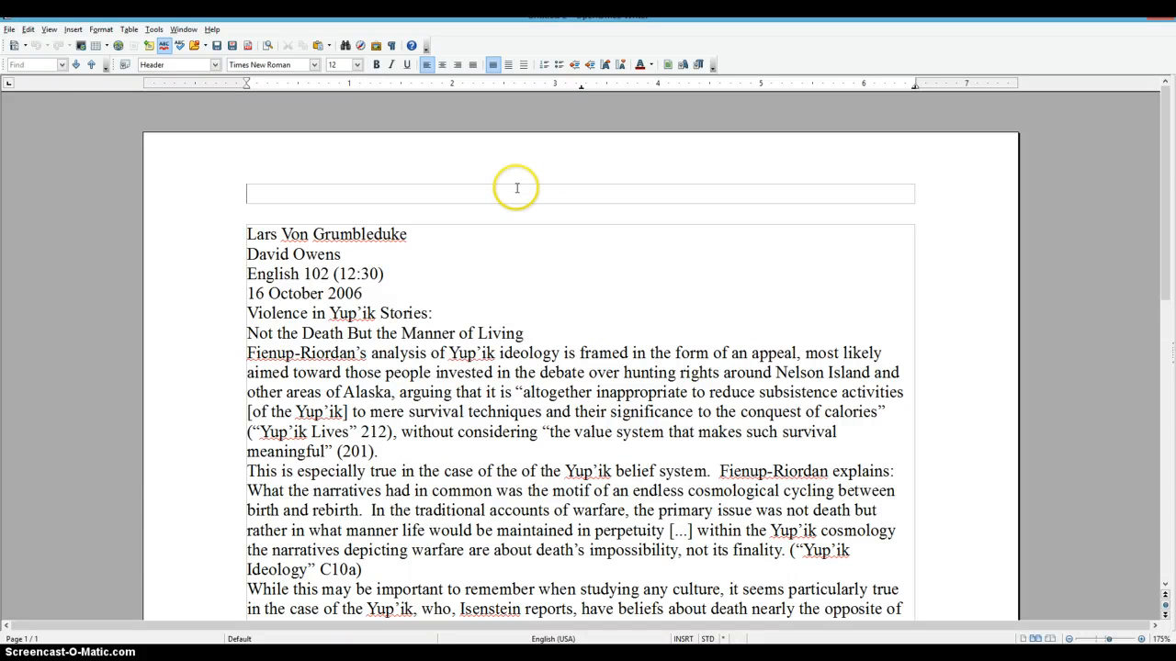
{"action": "left_click", "coordinate": [69, 29]}
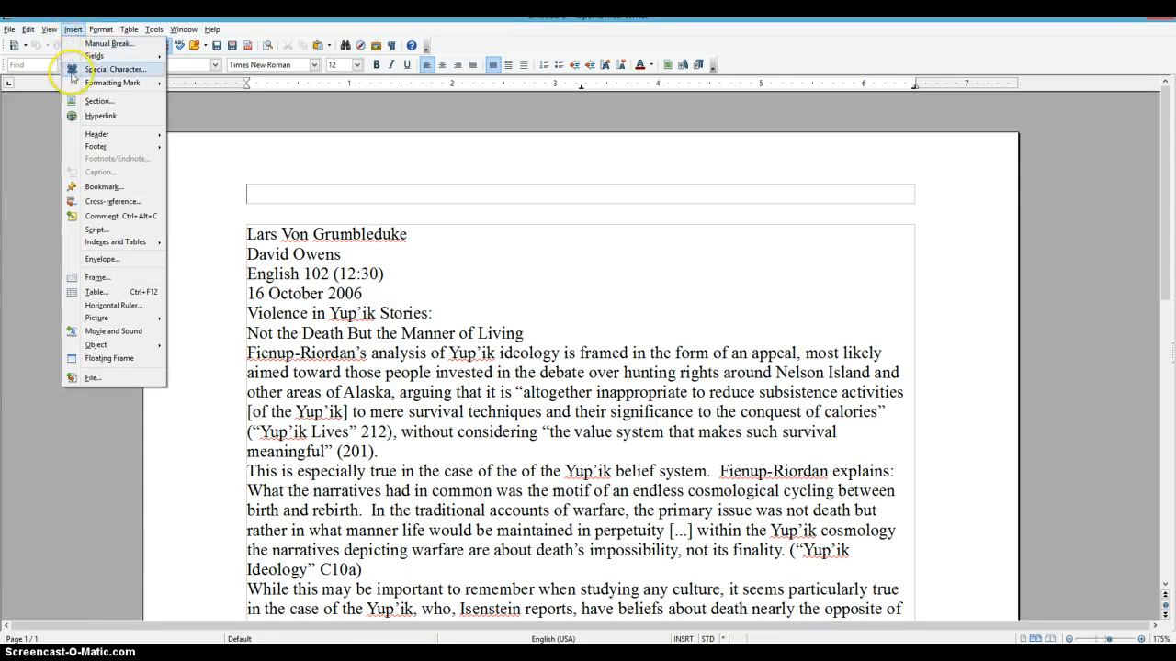
{"action": "left_click", "coordinate": [92, 136]}
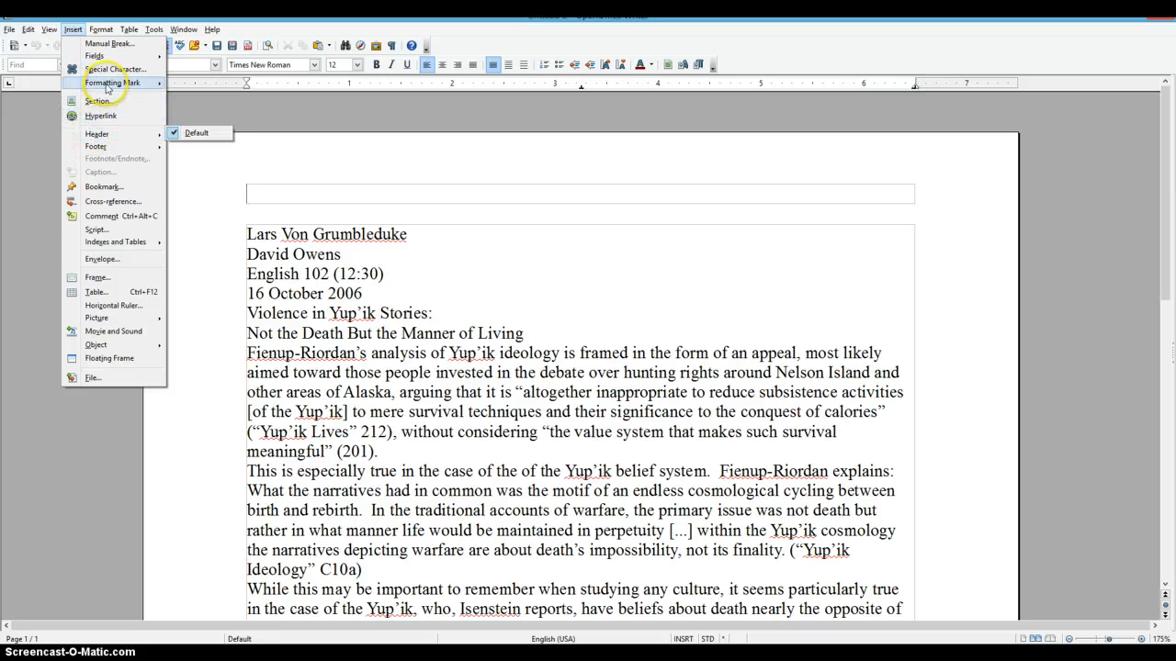
{"action": "mouse_move", "coordinate": [108, 59]}
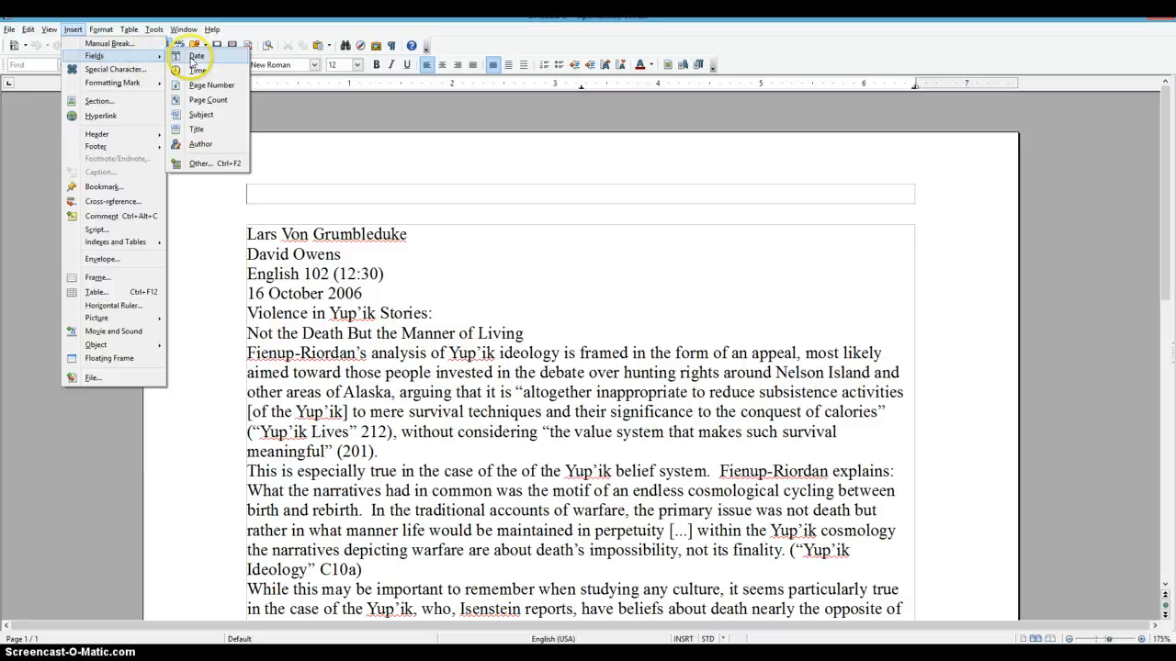
{"action": "left_click", "coordinate": [196, 86]}
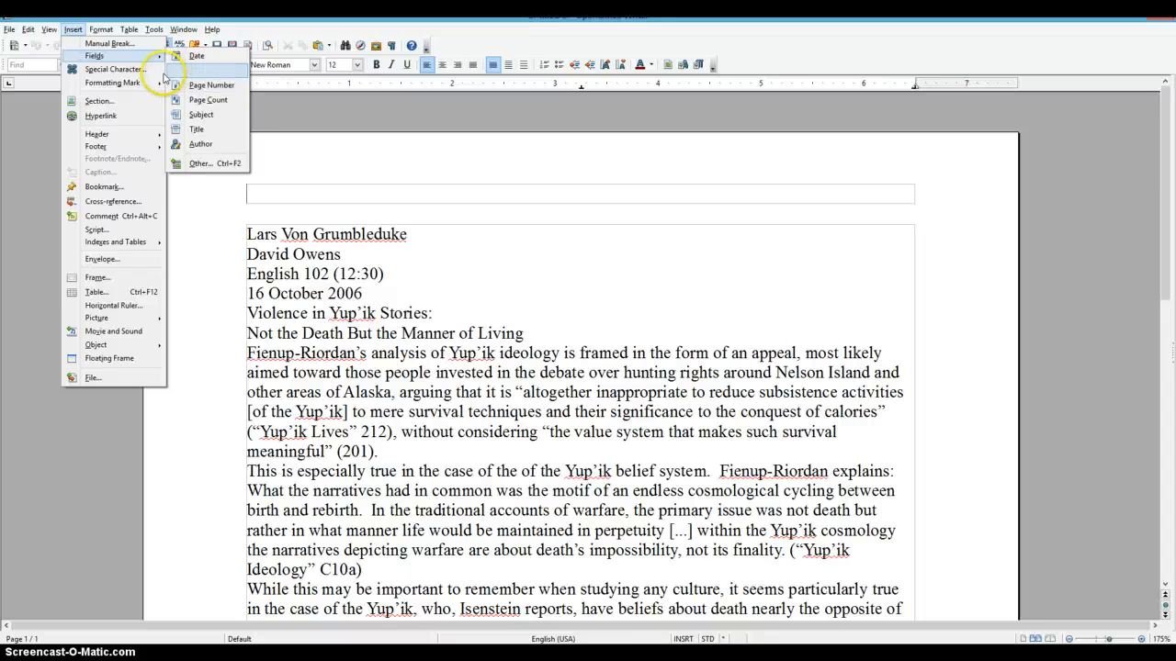
{"action": "mouse_move", "coordinate": [142, 60]}
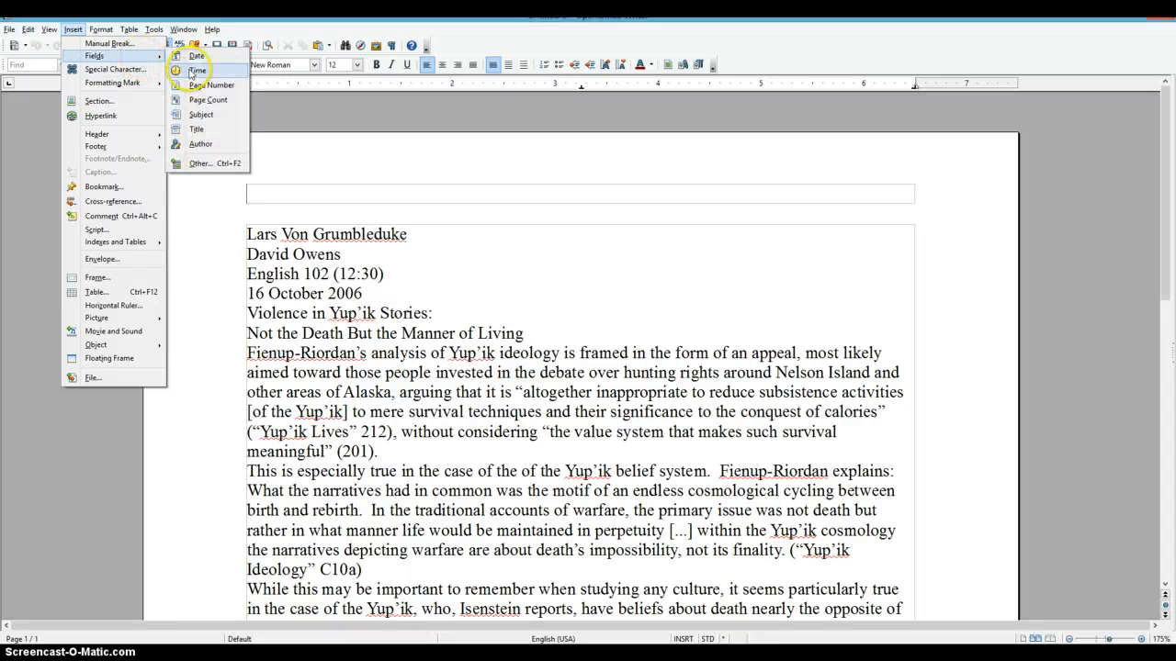
{"action": "left_click", "coordinate": [192, 83]}
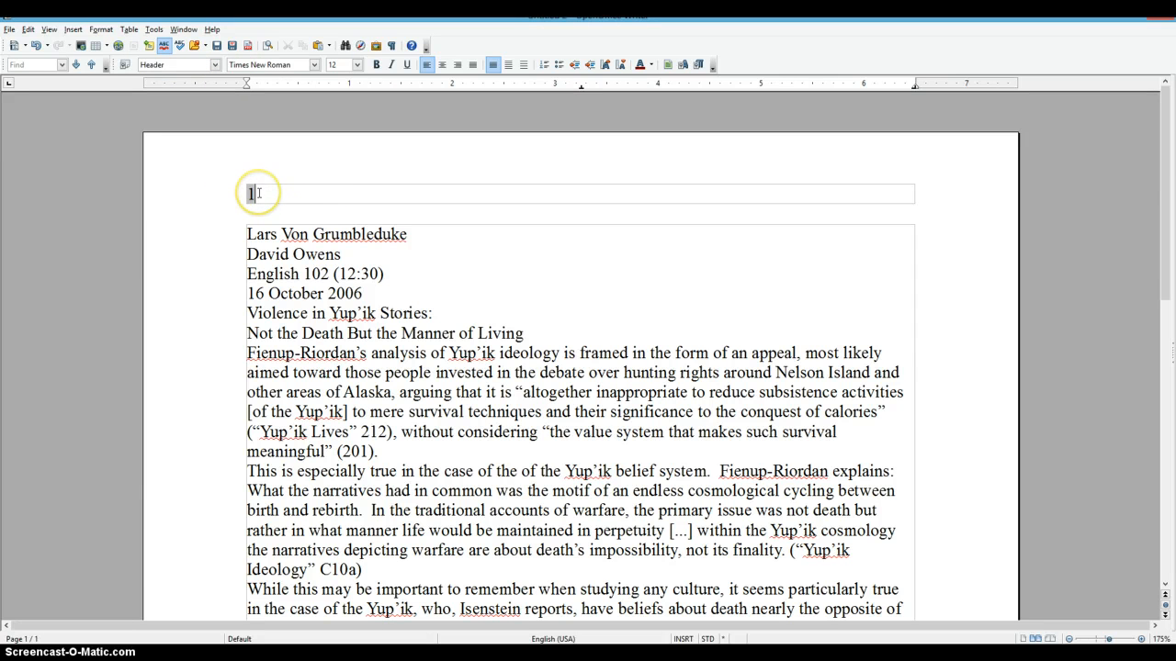
{"action": "left_click", "coordinate": [456, 66]}
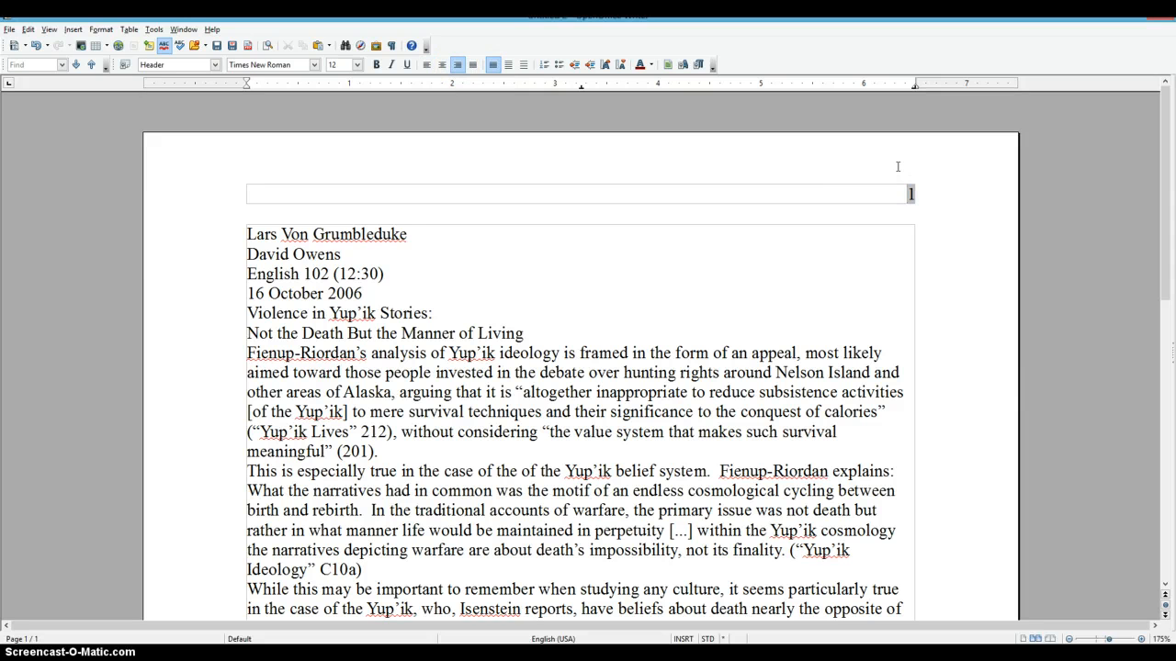
Enter the essay author's surname and a space before the page number in the header
{"action": "left_click_drag", "start_coordinate": [282, 234], "coordinate": [379, 234]}
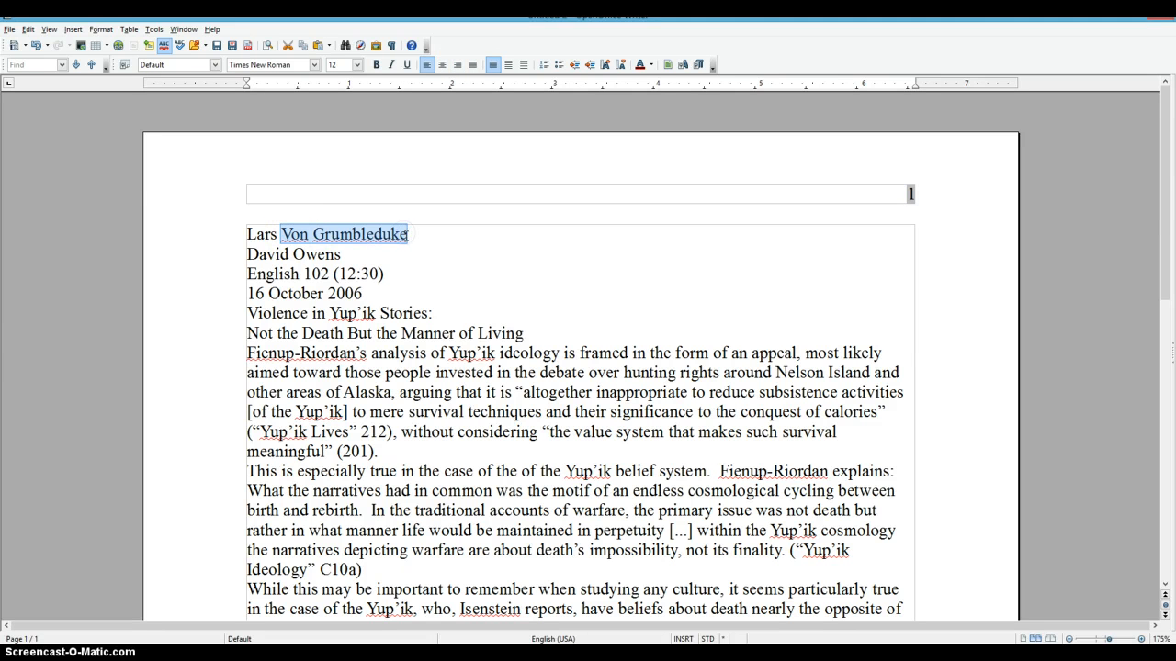
{"action": "left_click", "coordinate": [854, 194]}
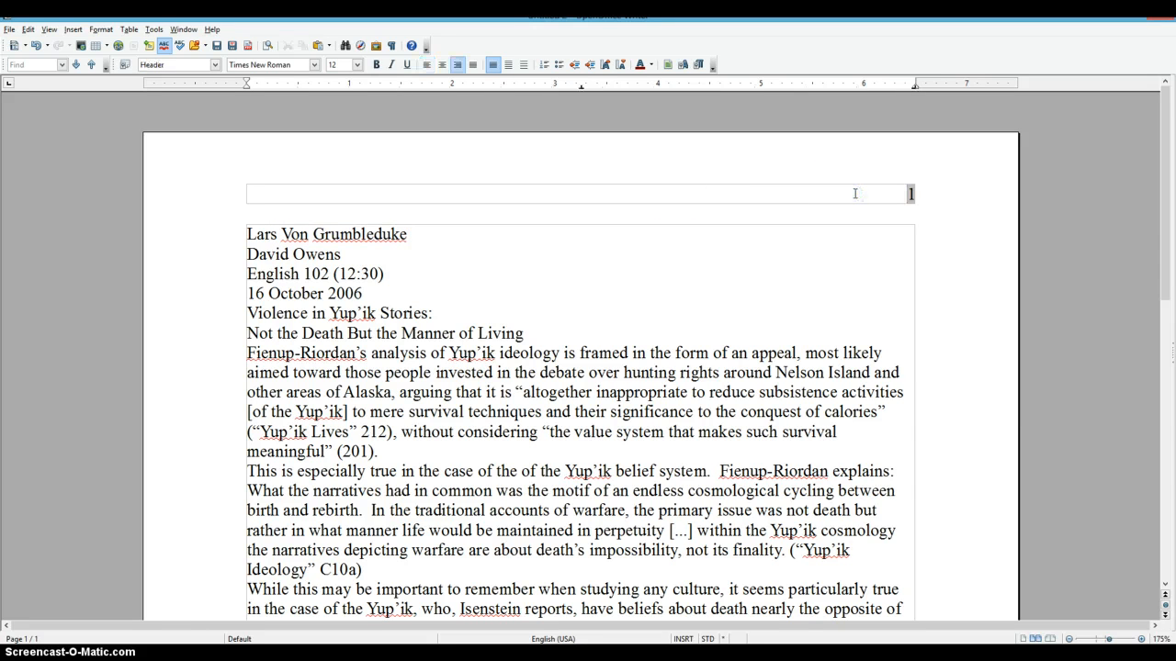
{"action": "type", "text": "Von Grumbleduke"}
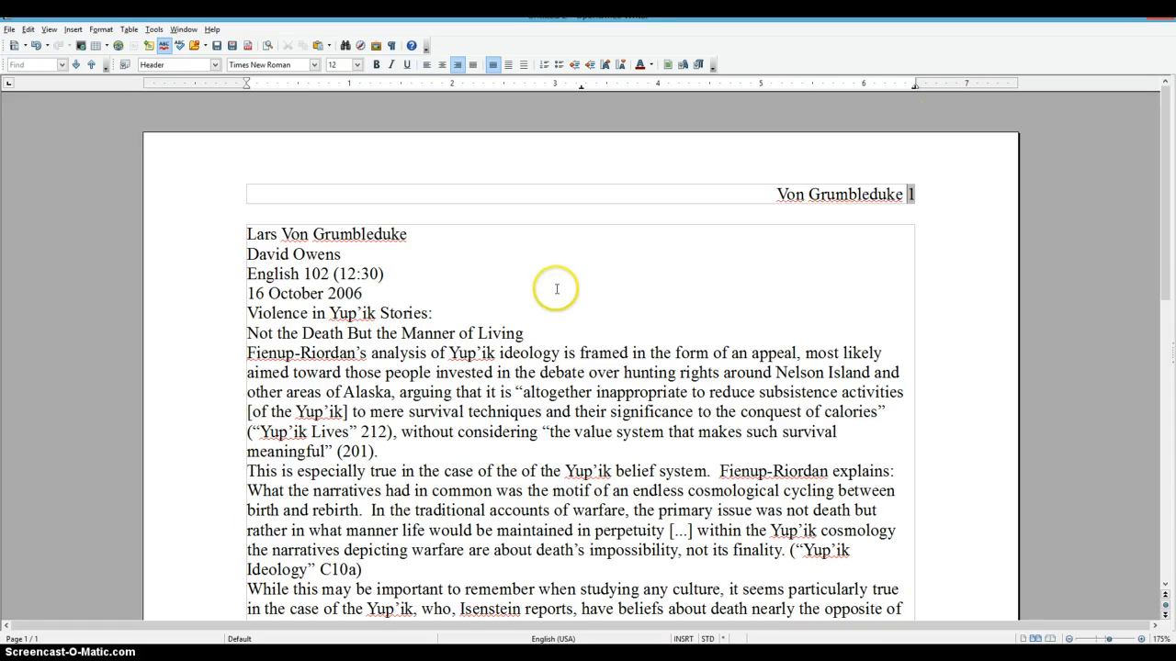
{"action": "scroll", "coordinate": [557, 289], "scroll_direction": "down", "scroll_amount": 10}
{"action": "scroll", "coordinate": [561, 285], "scroll_direction": "down", "scroll_amount": 3}
{"action": "scroll", "coordinate": [561, 255], "scroll_direction": "up", "scroll_amount": 12}
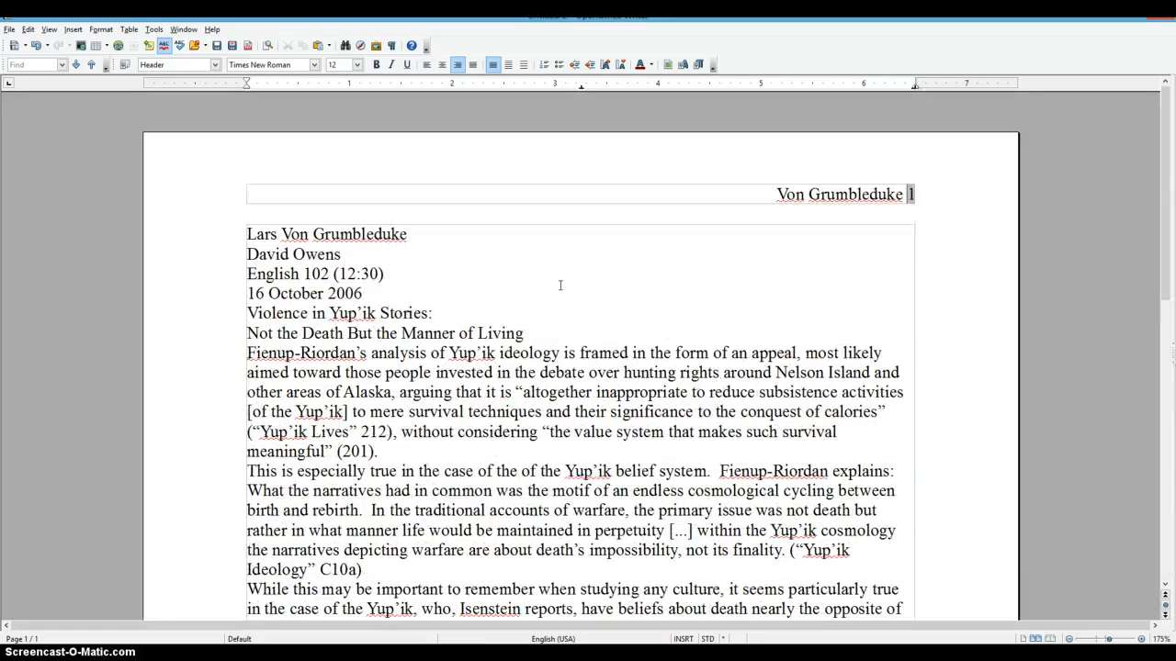
Select the whole body text of the essay and set its line spacing to double
{"action": "left_click", "coordinate": [247, 231]}
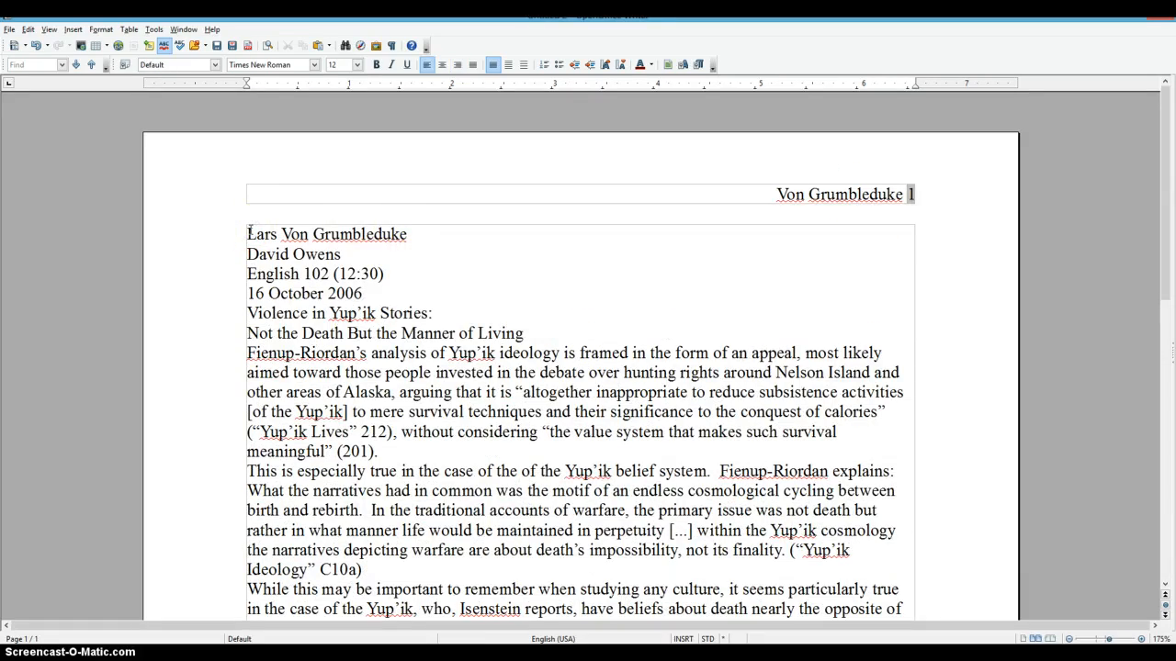
{"action": "key", "text": "ctrl+a"}
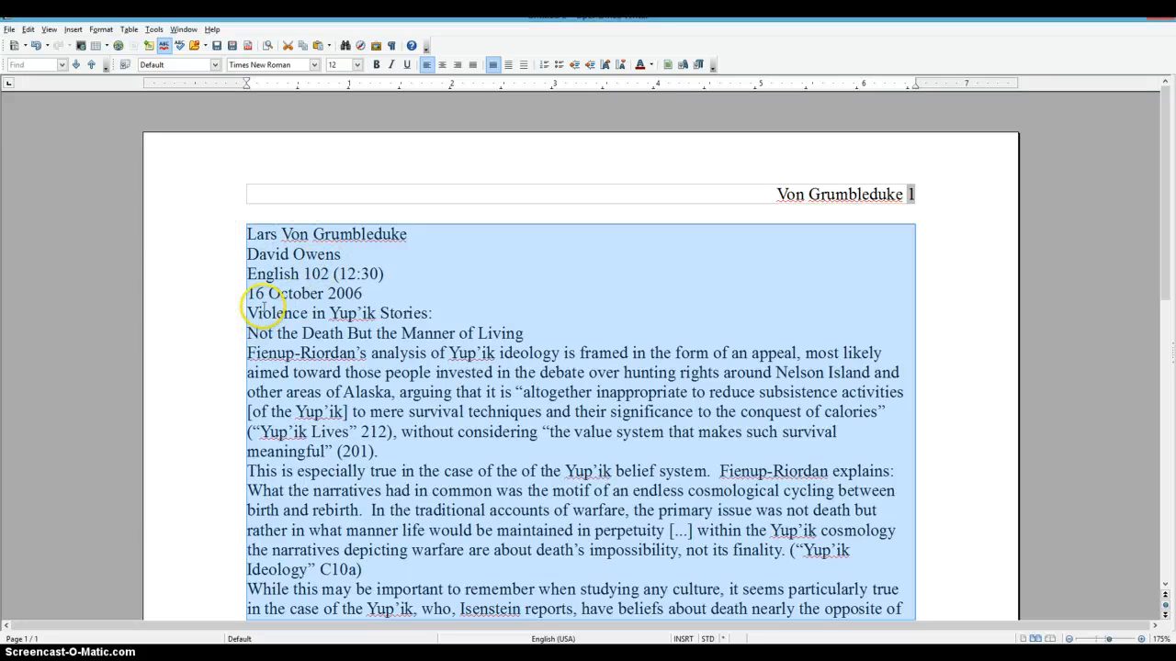
{"action": "right_click", "coordinate": [265, 305]}
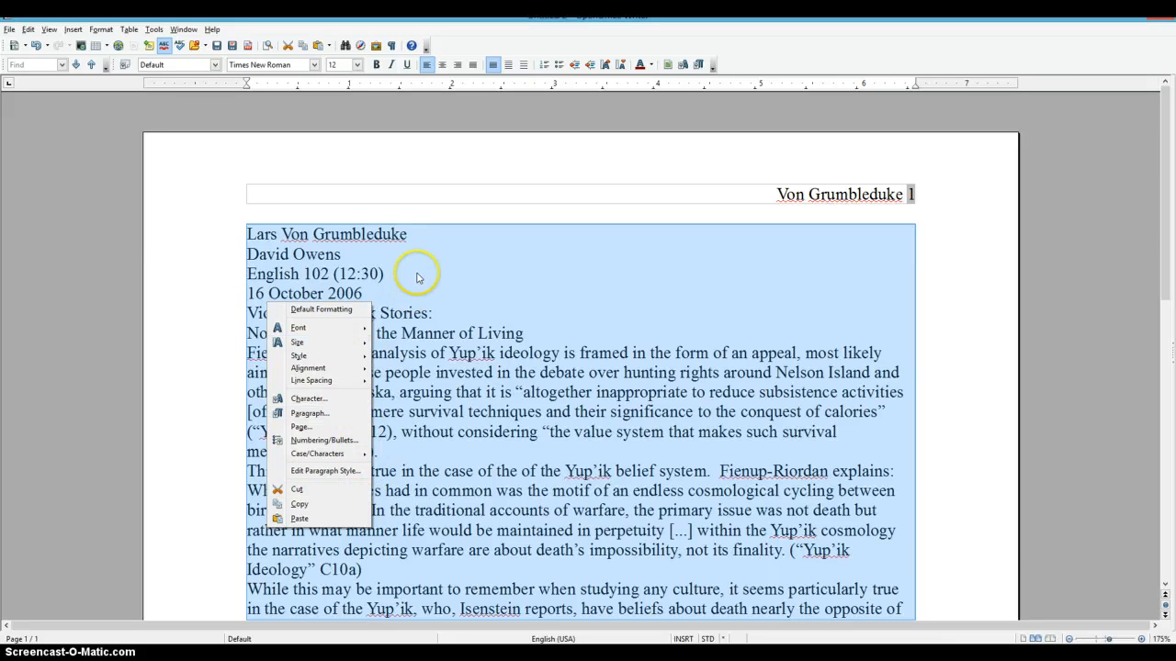
{"action": "left_click", "coordinate": [28, 29]}
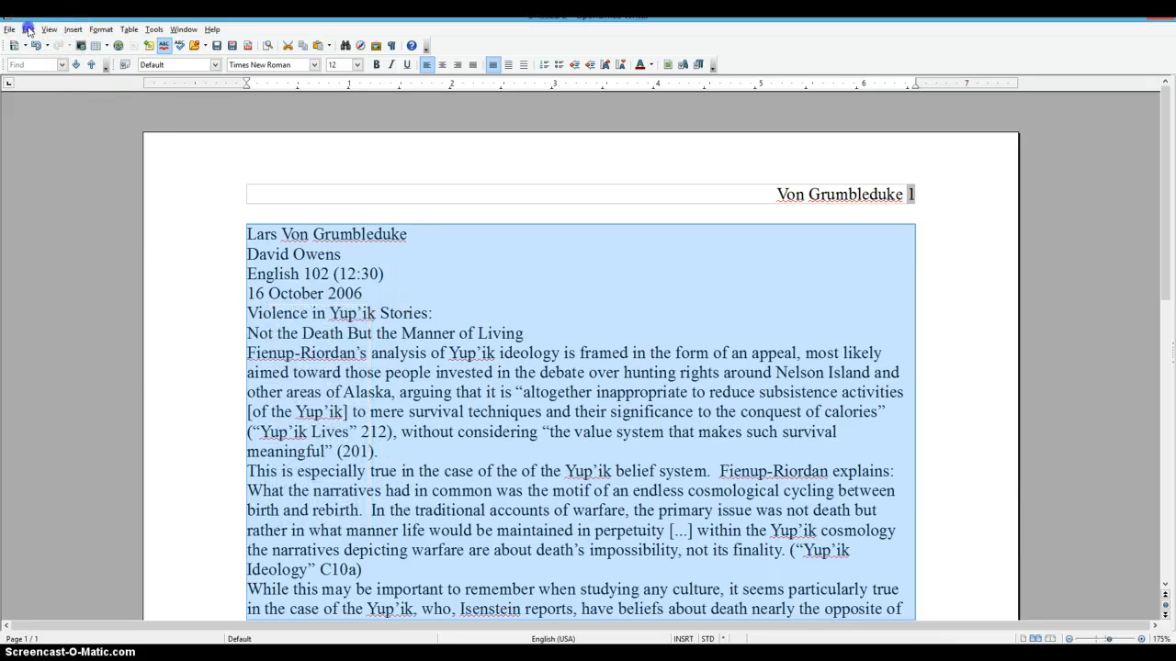
{"action": "left_click", "coordinate": [27, 29]}
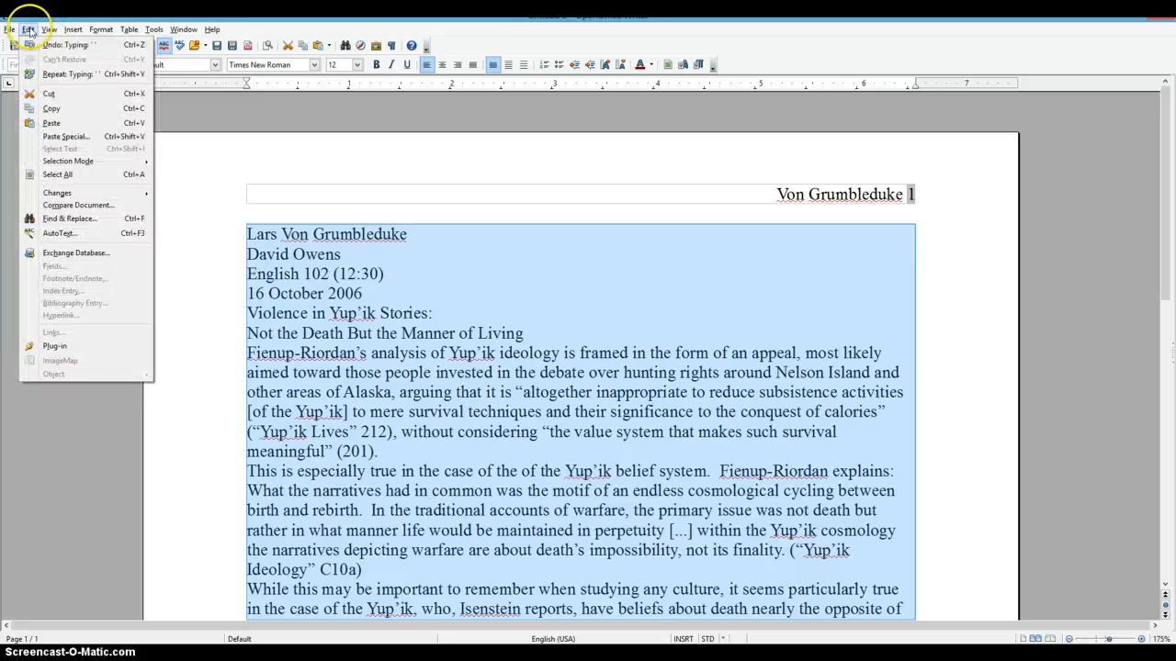
{"action": "left_click", "coordinate": [62, 175]}
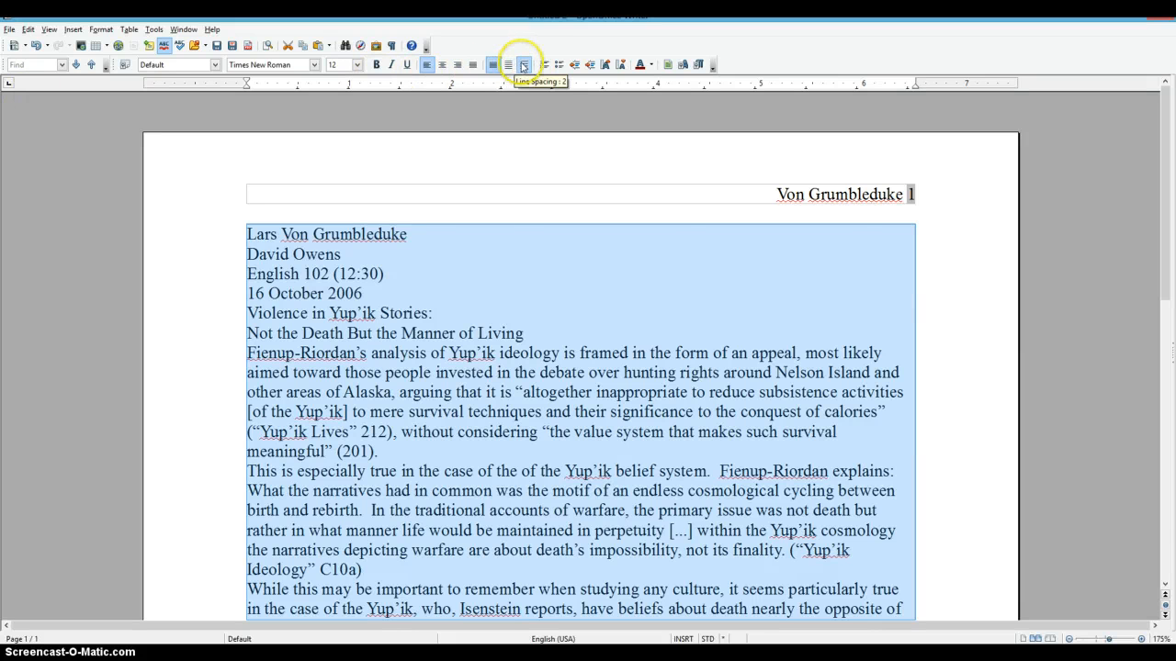
{"action": "left_click", "coordinate": [523, 66]}
{"action": "scroll", "coordinate": [496, 267], "scroll_direction": "up", "scroll_amount": 10}
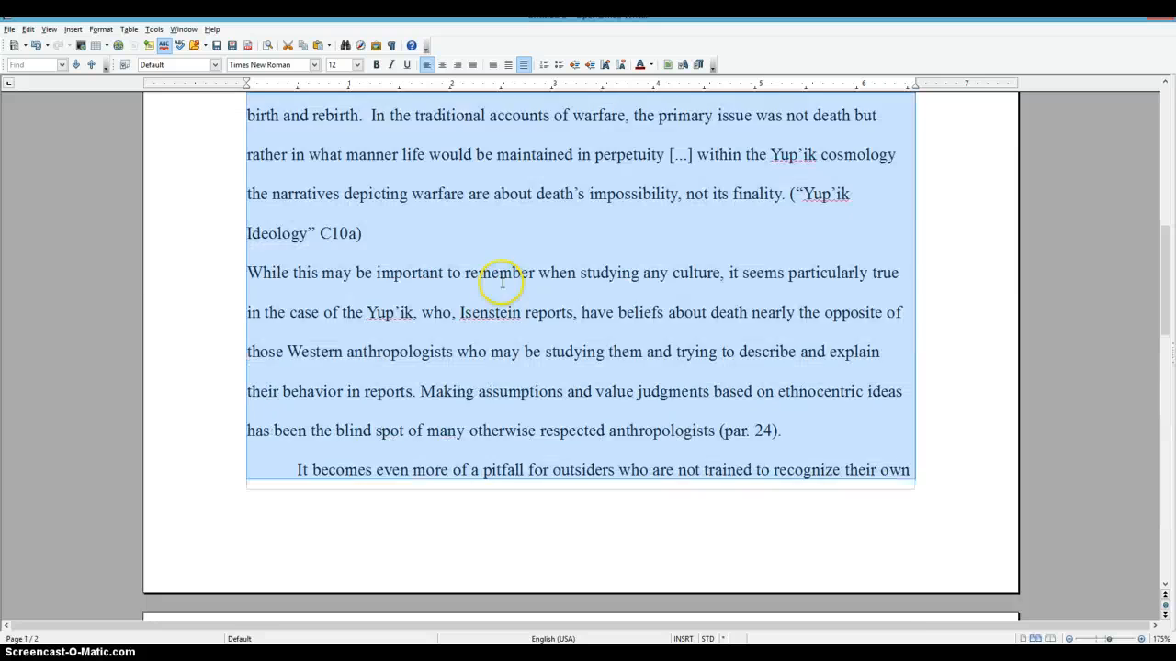
{"action": "scroll", "coordinate": [502, 283], "scroll_direction": "up", "scroll_amount": 10}
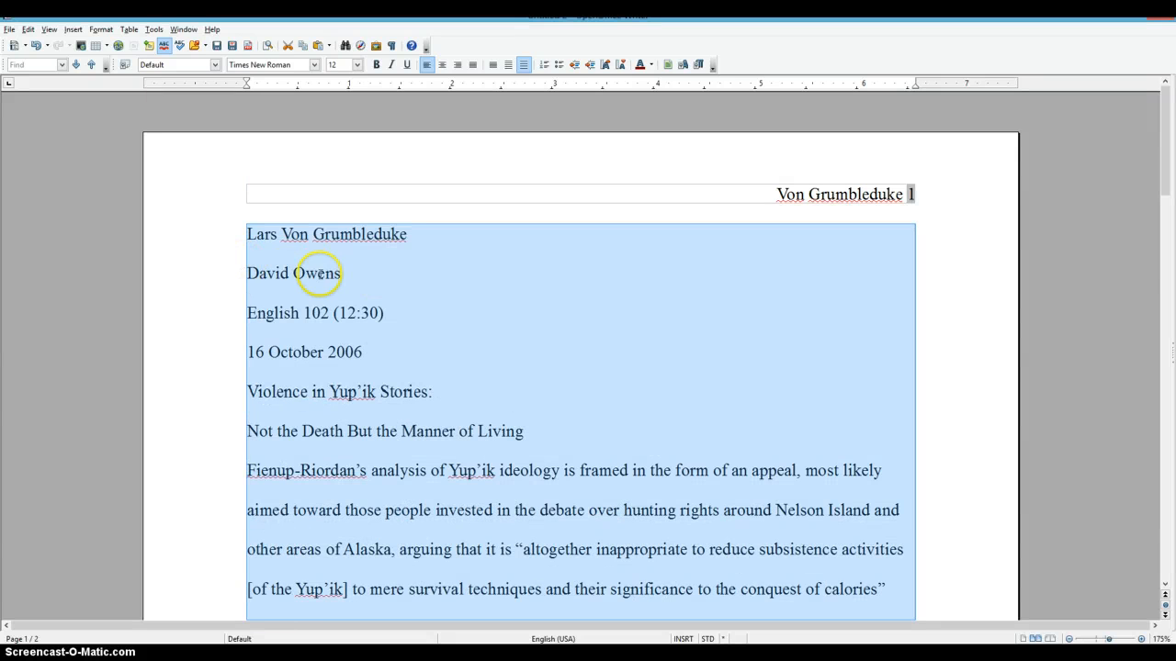
Center the two title lines, "Violence in Yup'ik Stories:" and "Not the Death But the Manner of Living"
{"action": "scroll", "coordinate": [318, 273], "scroll_direction": "down", "scroll_amount": 3}
{"action": "left_click", "coordinate": [258, 233]}
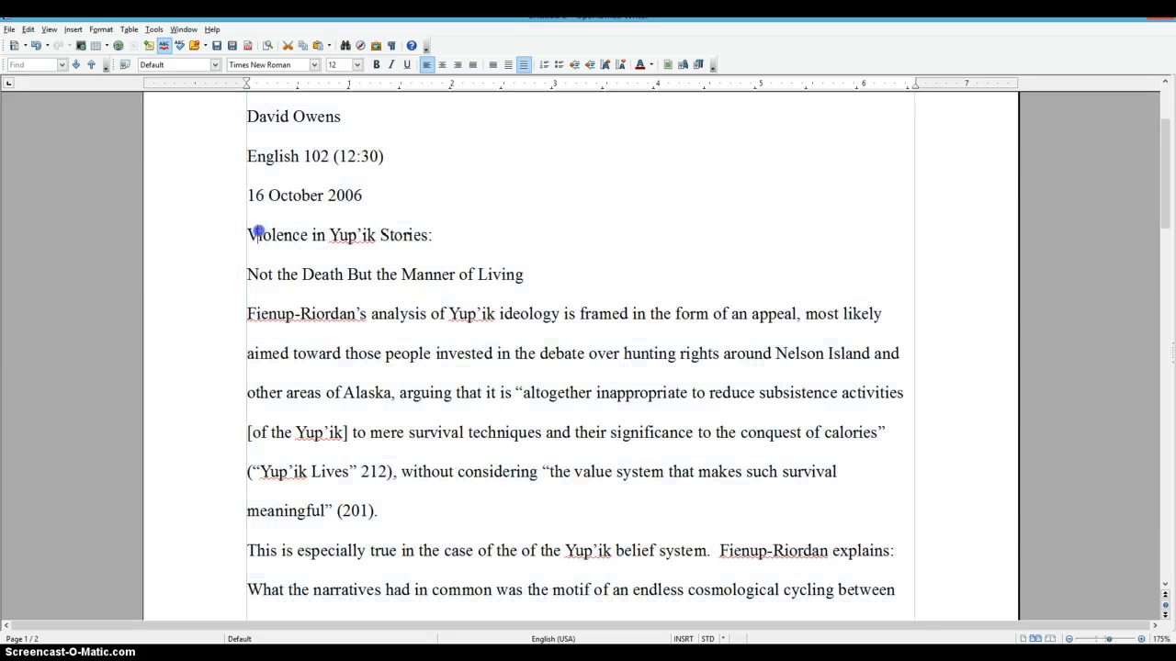
{"action": "scroll", "coordinate": [439, 249], "scroll_direction": "up", "scroll_amount": 3}
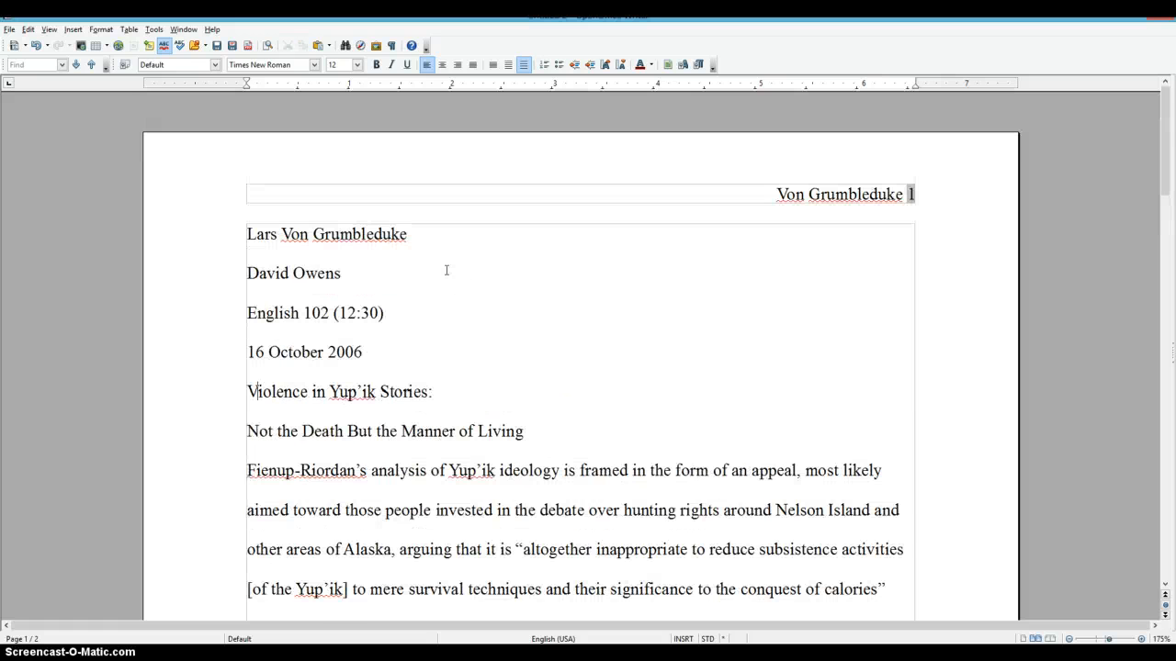
{"action": "scroll", "coordinate": [446, 270], "scroll_direction": "down", "scroll_amount": 2}
{"action": "left_click_drag", "start_coordinate": [247, 286], "coordinate": [327, 335]}
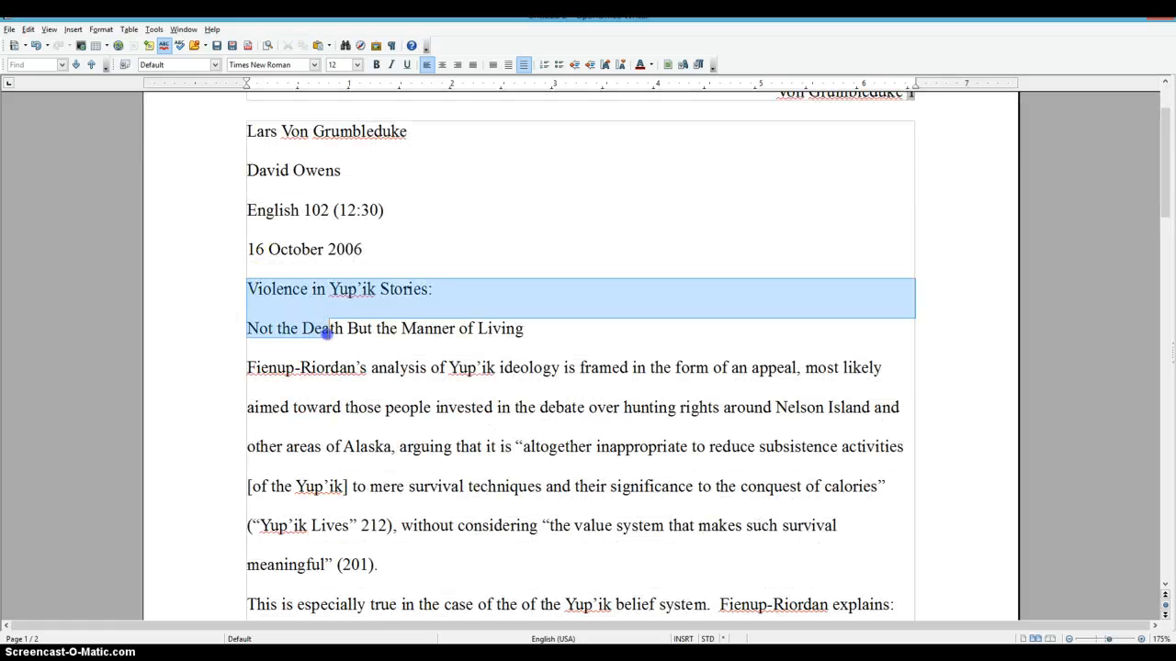
{"action": "left_click", "coordinate": [471, 66]}
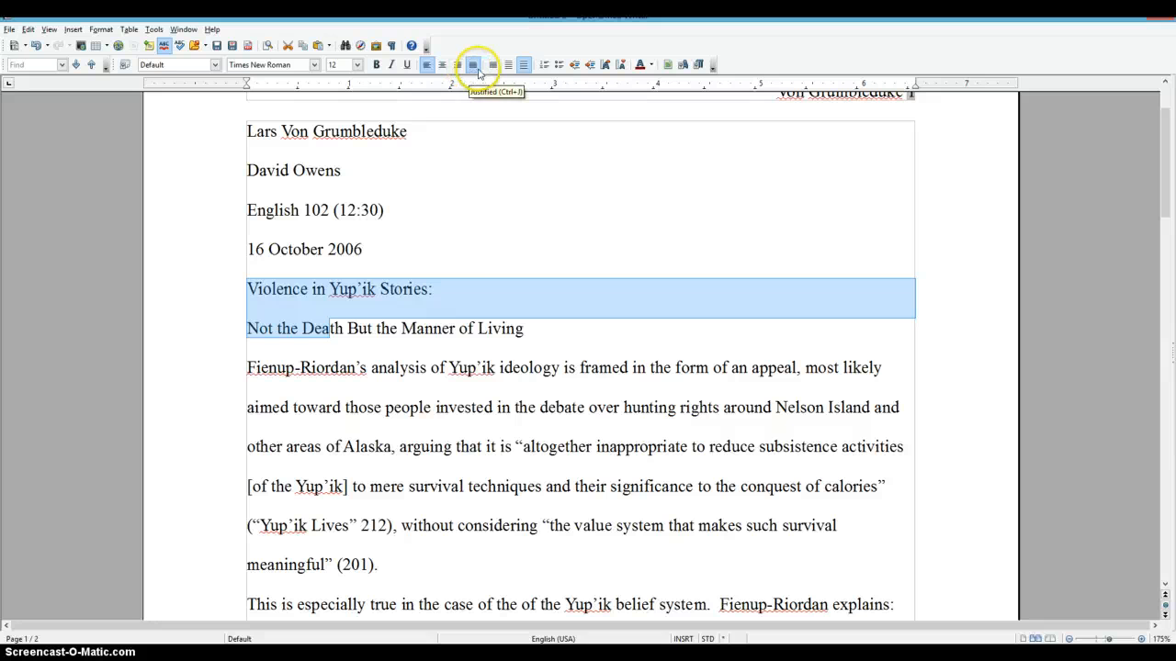
{"action": "left_click", "coordinate": [442, 65]}
{"action": "left_click", "coordinate": [518, 289]}
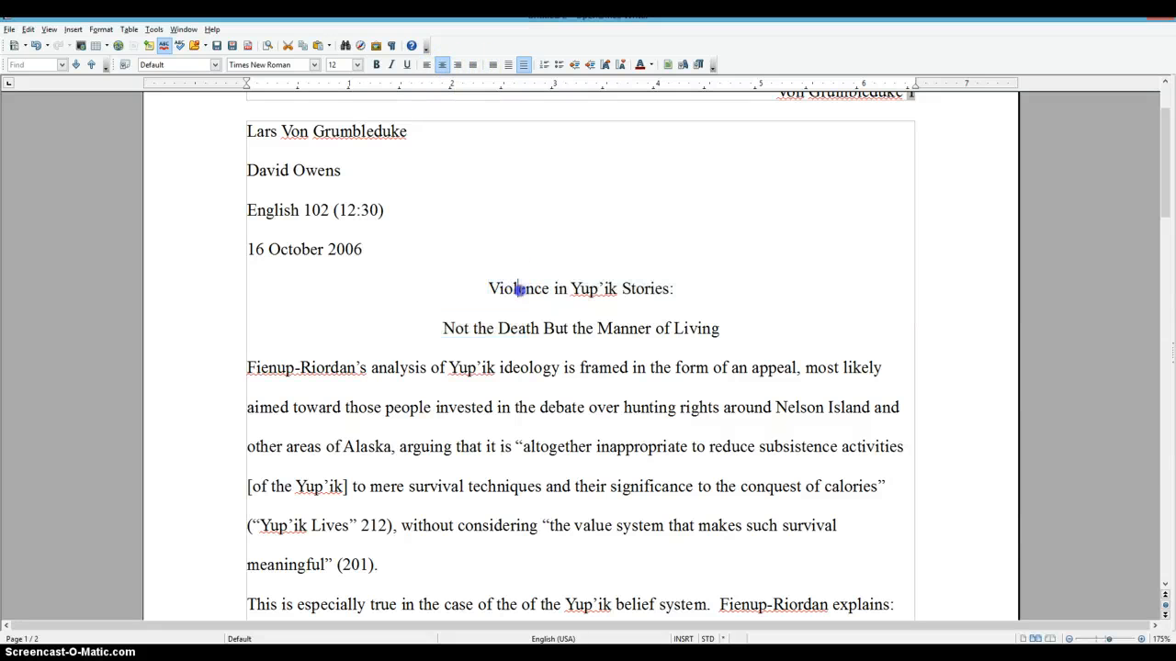
Select all essay body paragraphs between the title and Works Cited and set their first-line indent to 0.5"
{"action": "left_click", "coordinate": [246, 367]}
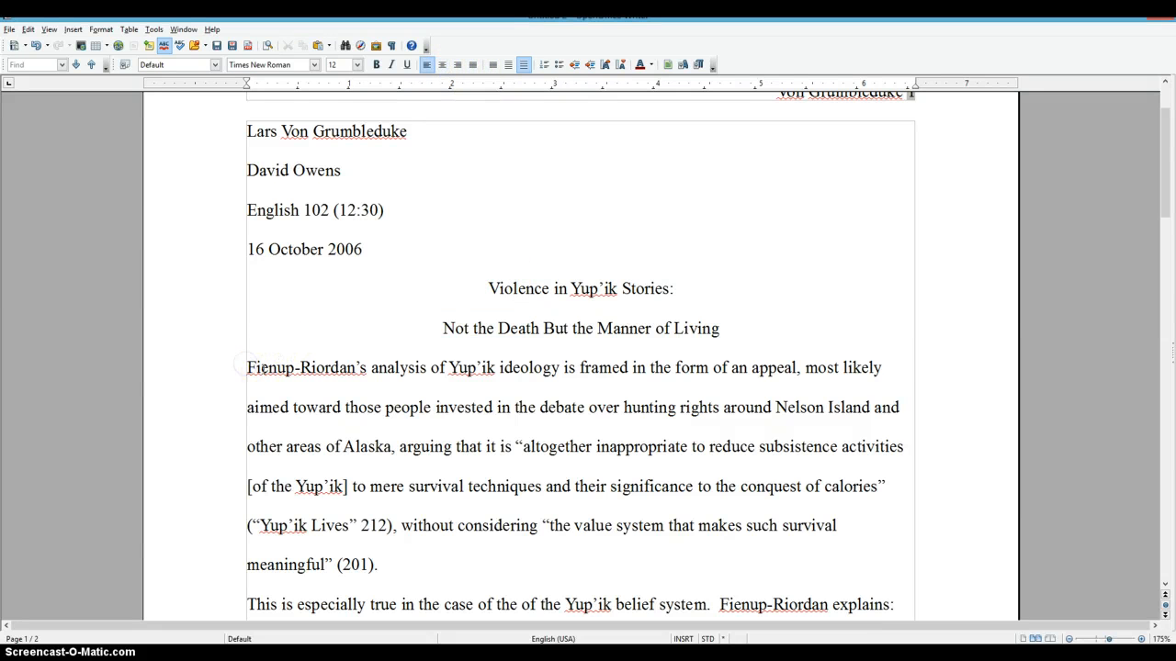
{"action": "left_click_drag", "start_coordinate": [246, 368], "coordinate": [584, 451]}
{"action": "scroll", "coordinate": [341, 328], "scroll_direction": "up", "scroll_amount": 20}
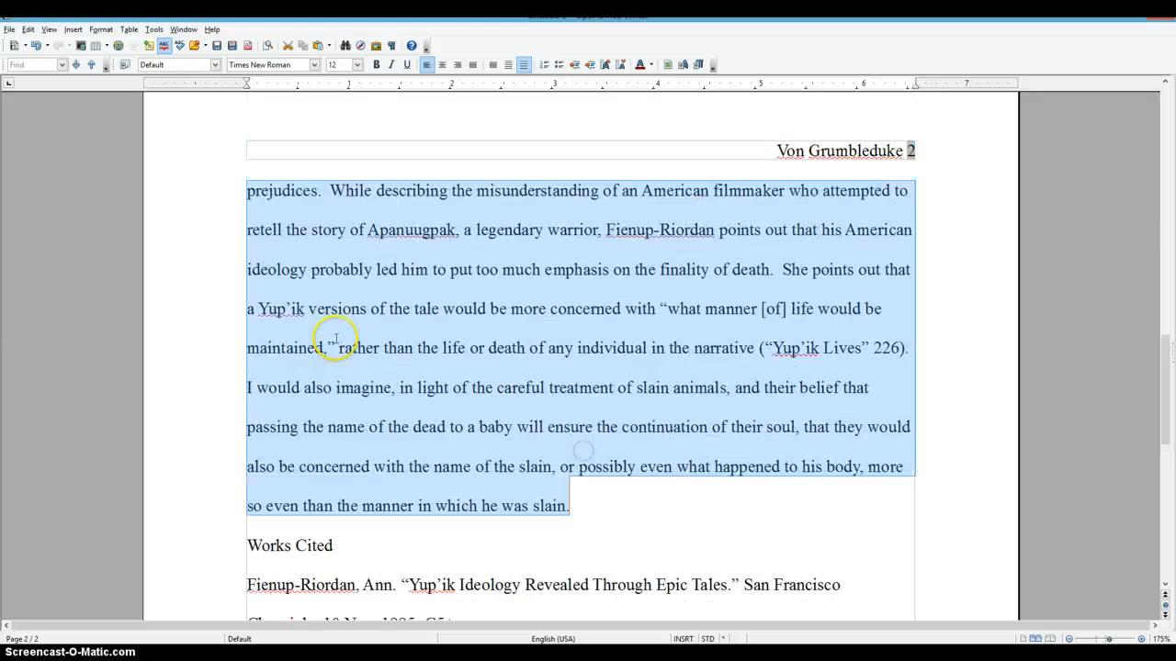
{"action": "scroll", "coordinate": [833, 370], "scroll_direction": "up", "scroll_amount": 2}
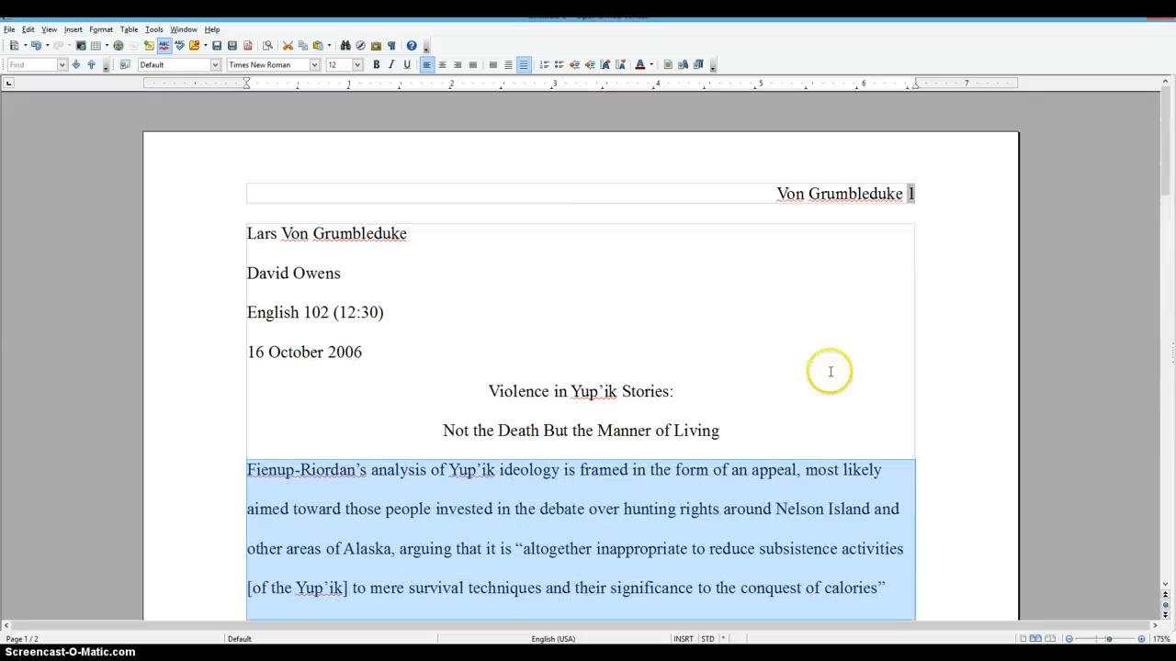
{"action": "scroll", "coordinate": [596, 453], "scroll_direction": "down", "scroll_amount": 3}
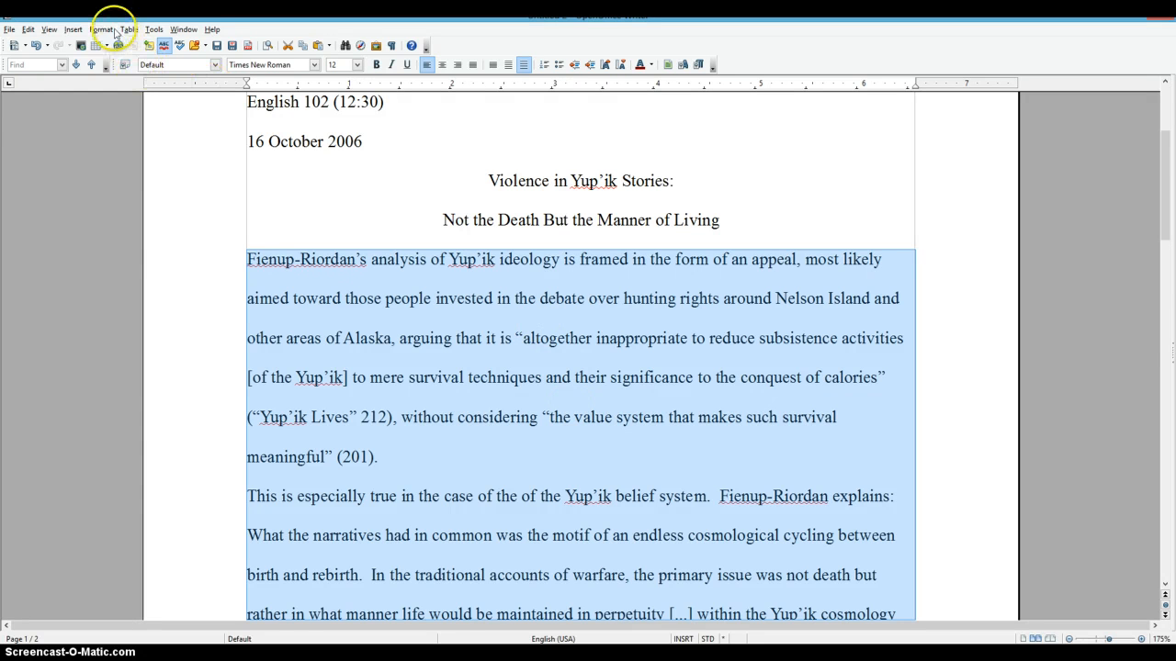
{"action": "left_click", "coordinate": [103, 31]}
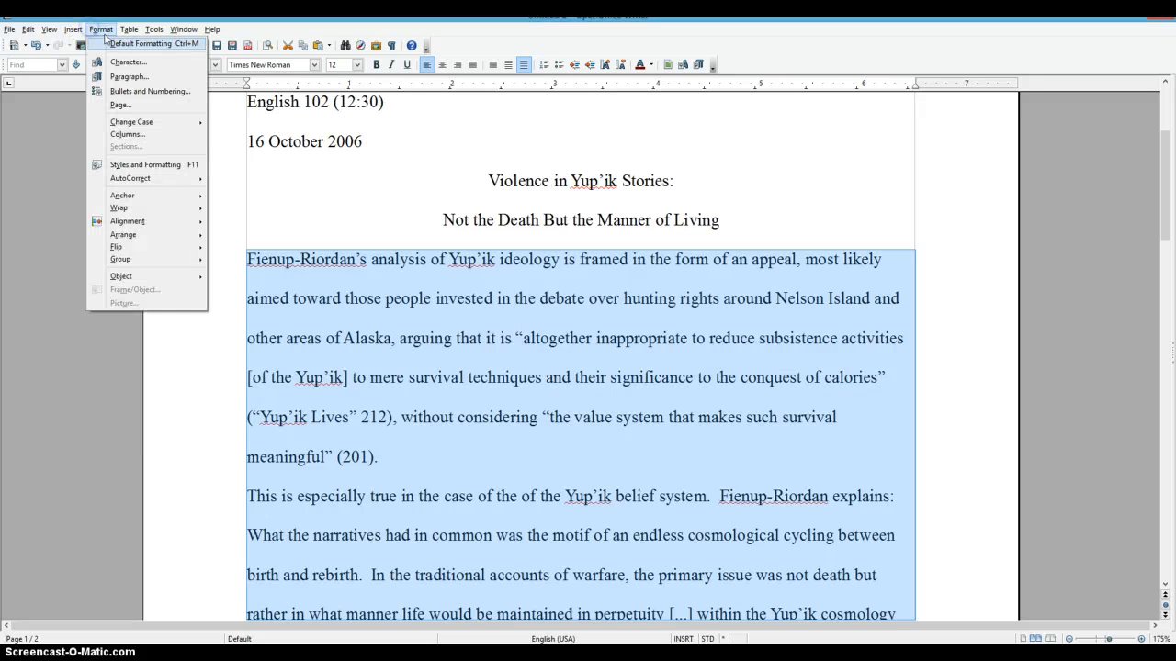
{"action": "left_click", "coordinate": [118, 76]}
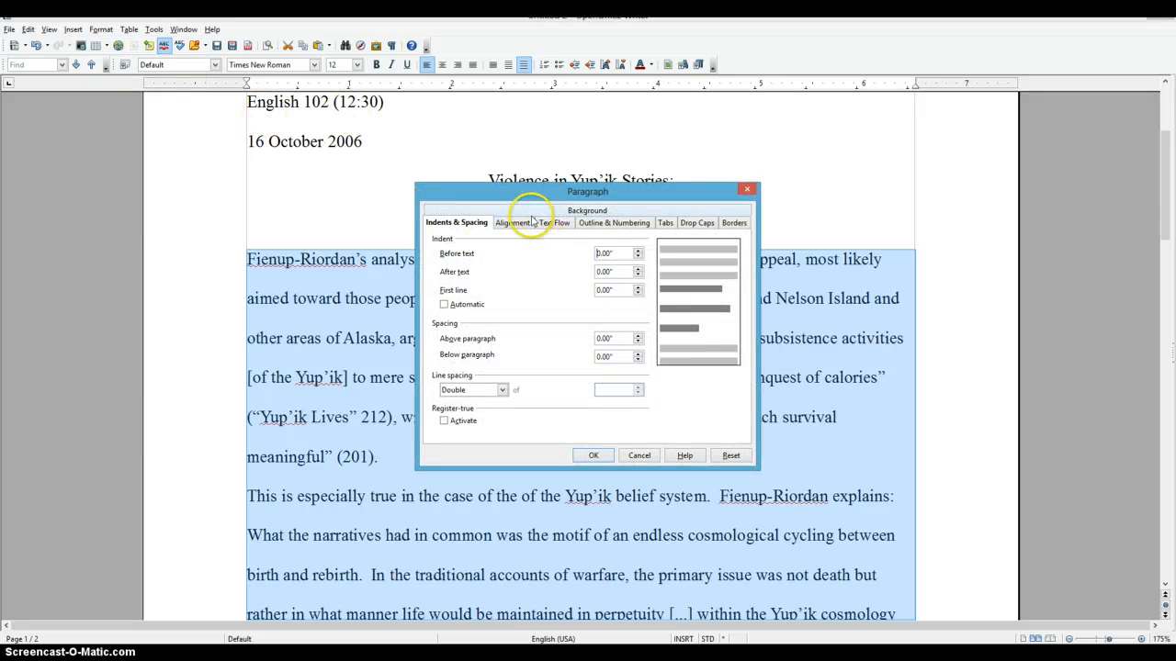
{"action": "left_click", "coordinate": [665, 223]}
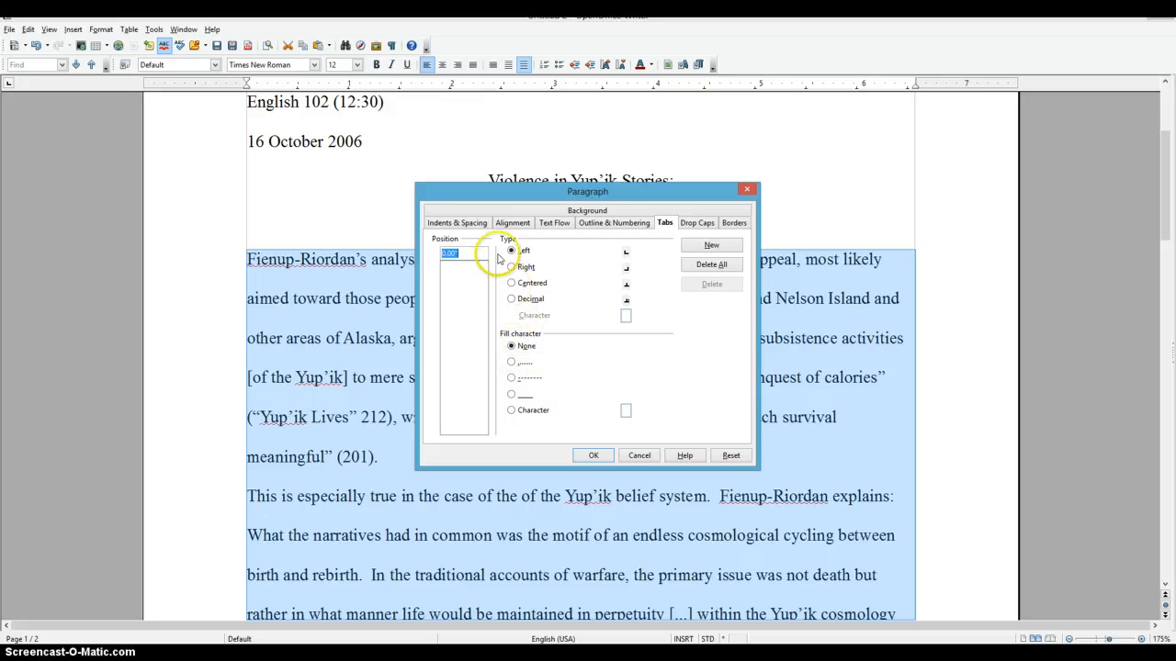
{"action": "left_click", "coordinate": [456, 222]}
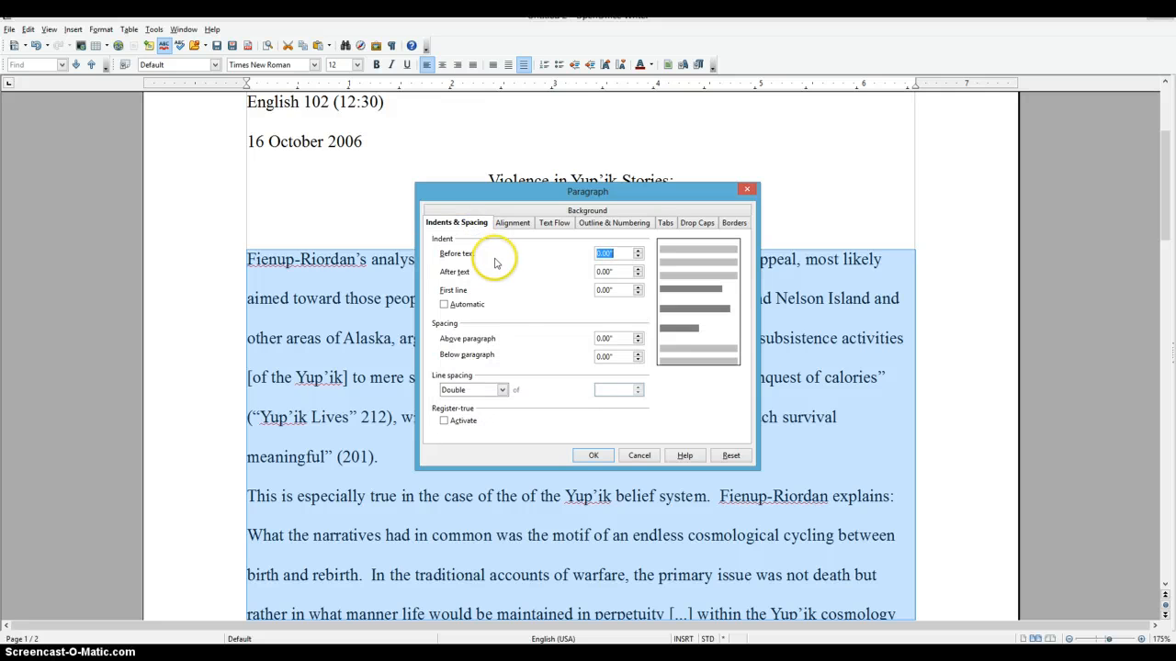
{"action": "left_click", "coordinate": [620, 290]}
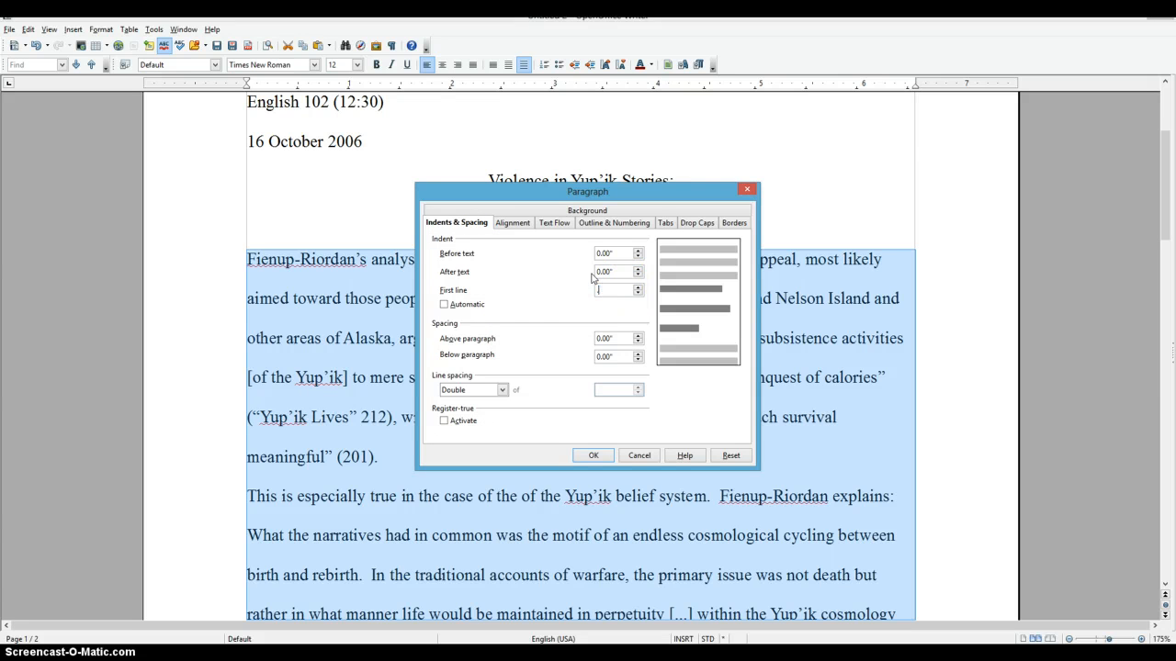
{"action": "left_click", "coordinate": [594, 456]}
{"action": "scroll", "coordinate": [524, 393], "scroll_direction": "up", "scroll_amount": 5}
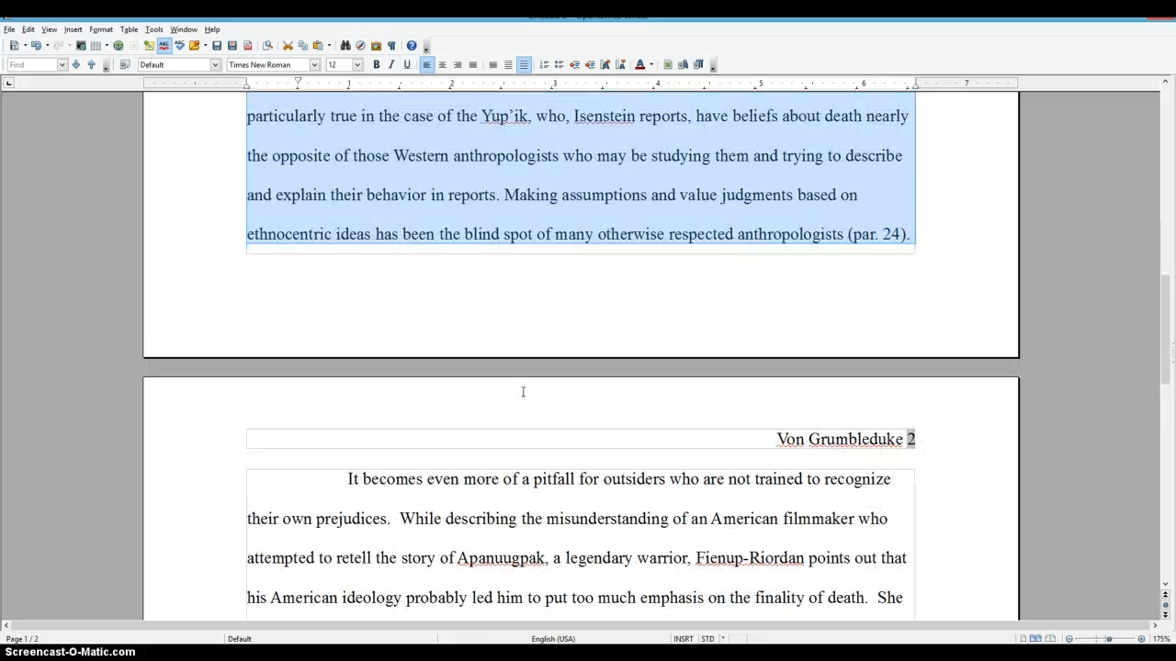
{"action": "scroll", "coordinate": [501, 374], "scroll_direction": "down", "scroll_amount": 4}
{"action": "left_click", "coordinate": [501, 374]}
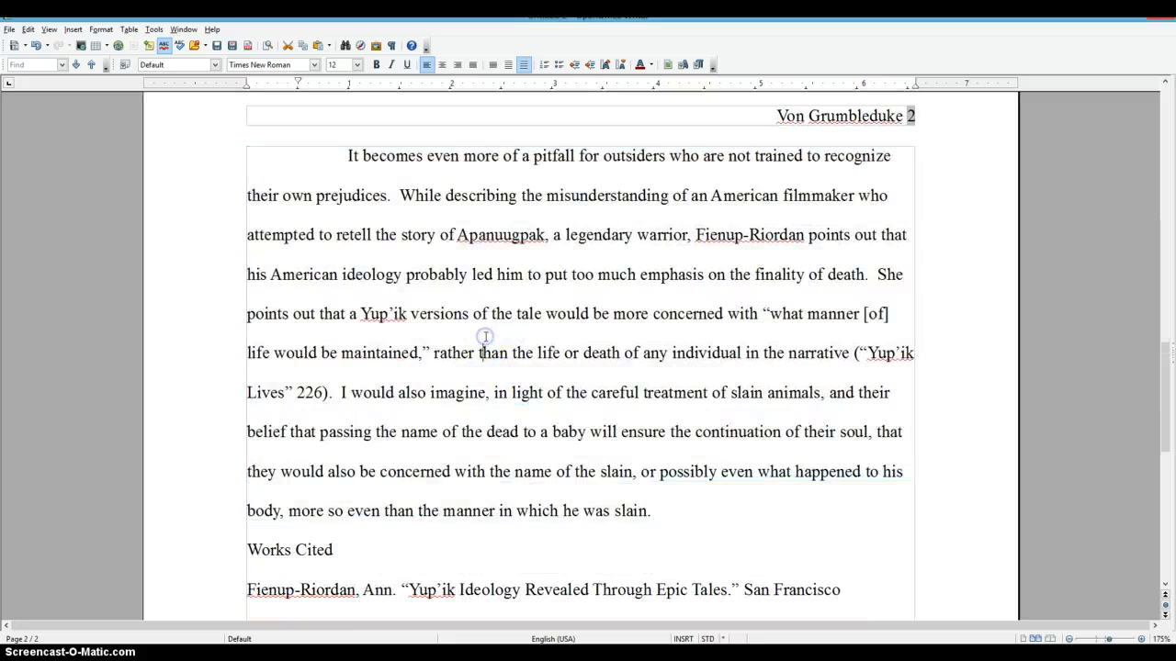
Insert a page break before the Works Cited heading and center the heading
{"action": "scroll", "coordinate": [483, 333], "scroll_direction": "down", "scroll_amount": 2}
{"action": "left_click", "coordinate": [255, 393]}
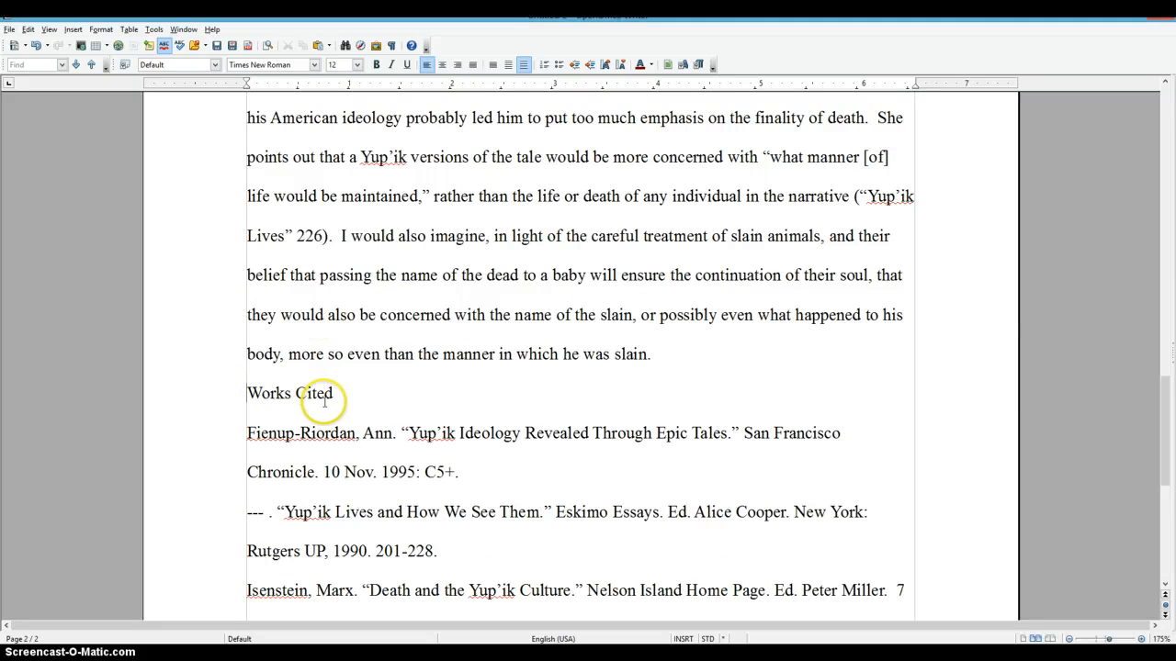
{"action": "scroll", "coordinate": [316, 394], "scroll_direction": "down", "scroll_amount": 1}
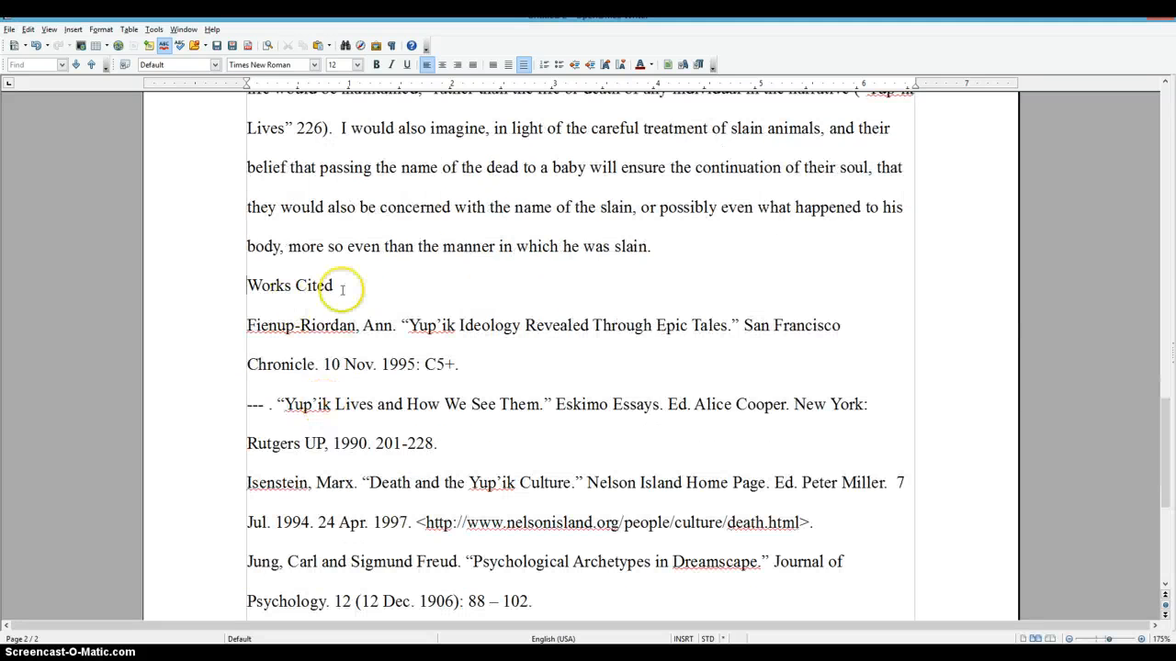
{"action": "left_click", "coordinate": [73, 31]}
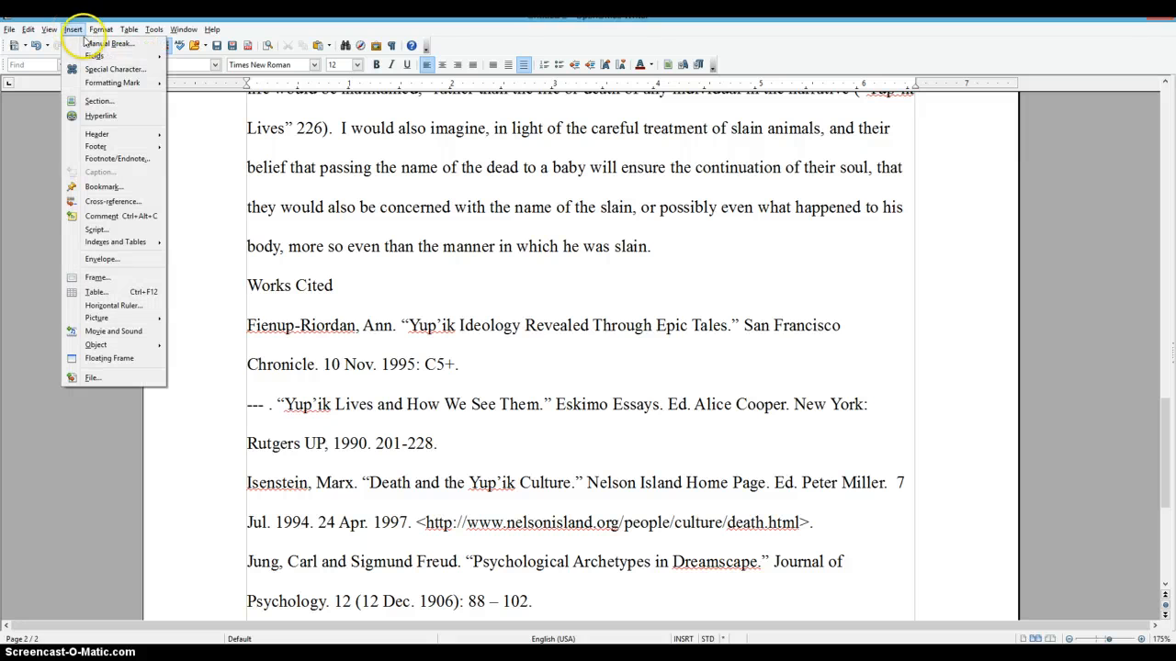
{"action": "left_click", "coordinate": [97, 44]}
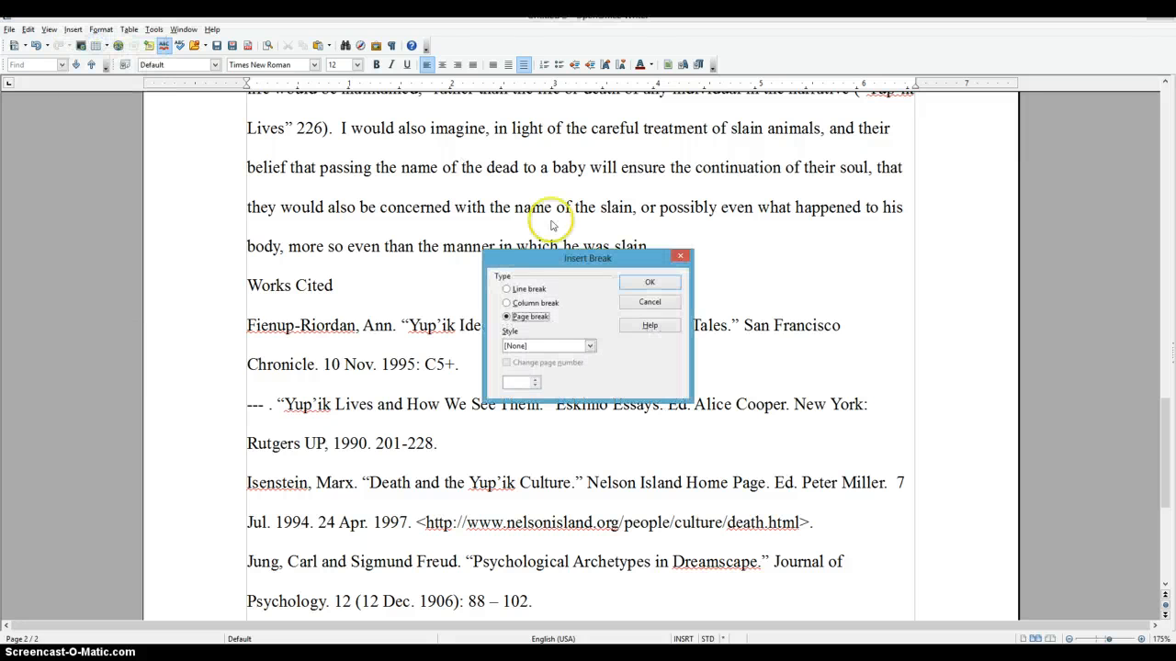
{"action": "left_click", "coordinate": [640, 286]}
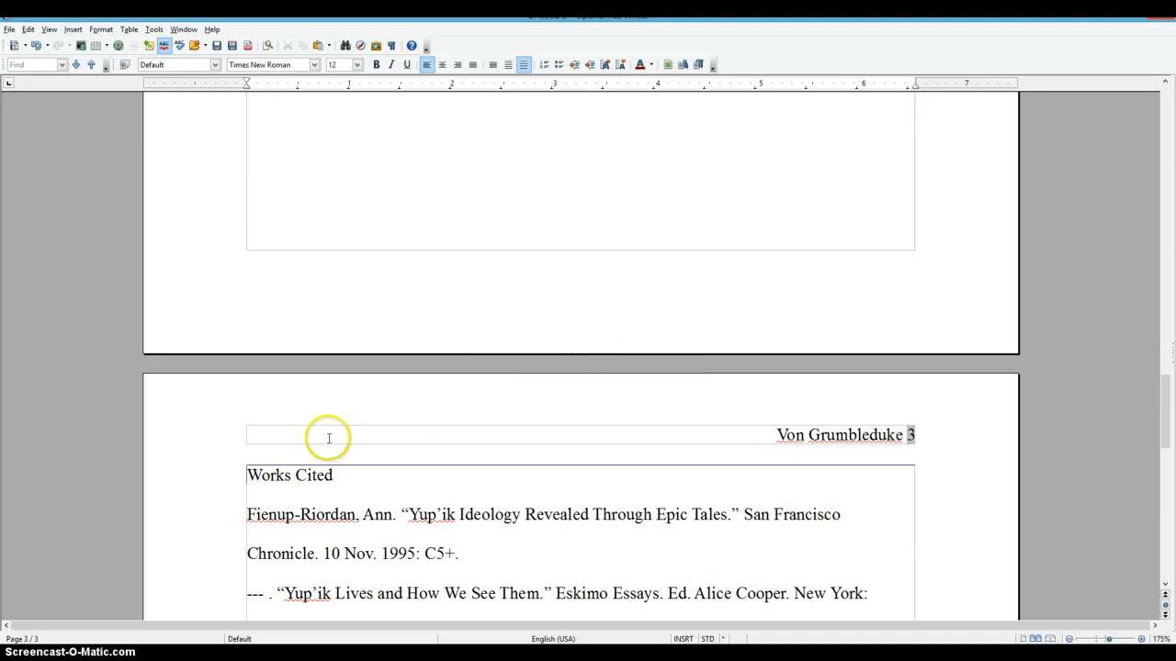
{"action": "left_click", "coordinate": [303, 475]}
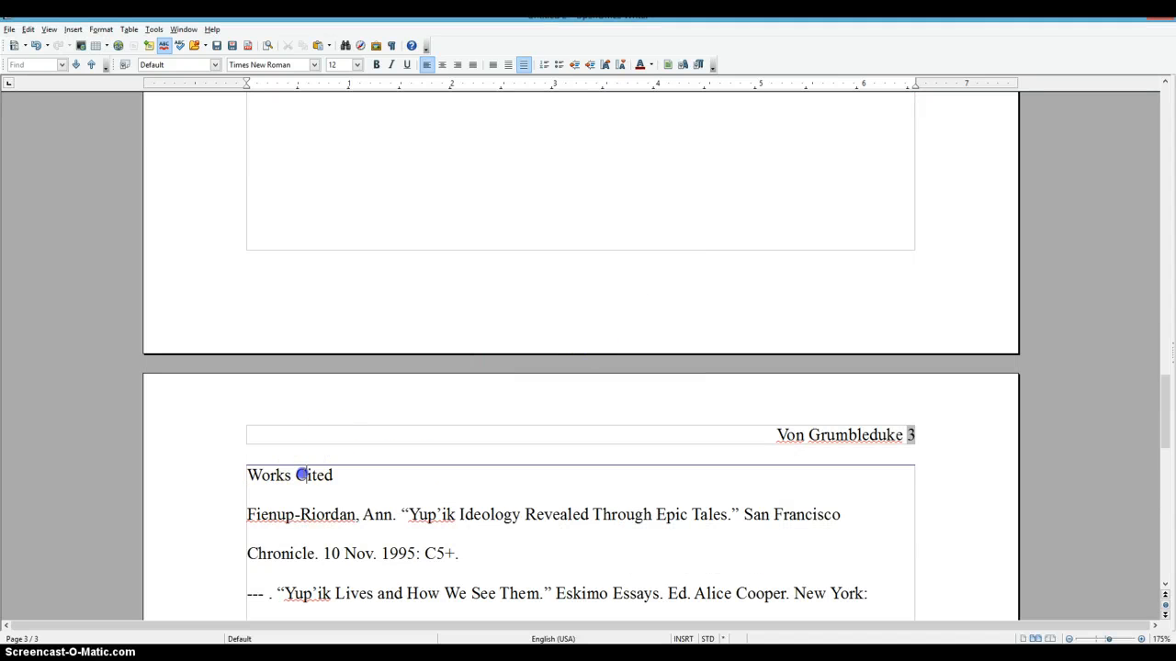
{"action": "left_click", "coordinate": [442, 64]}
Select all the source entries below the Works Cited heading
{"action": "scroll", "coordinate": [506, 313], "scroll_direction": "down", "scroll_amount": 3}
{"action": "scroll", "coordinate": [652, 304], "scroll_direction": "down", "scroll_amount": 1}
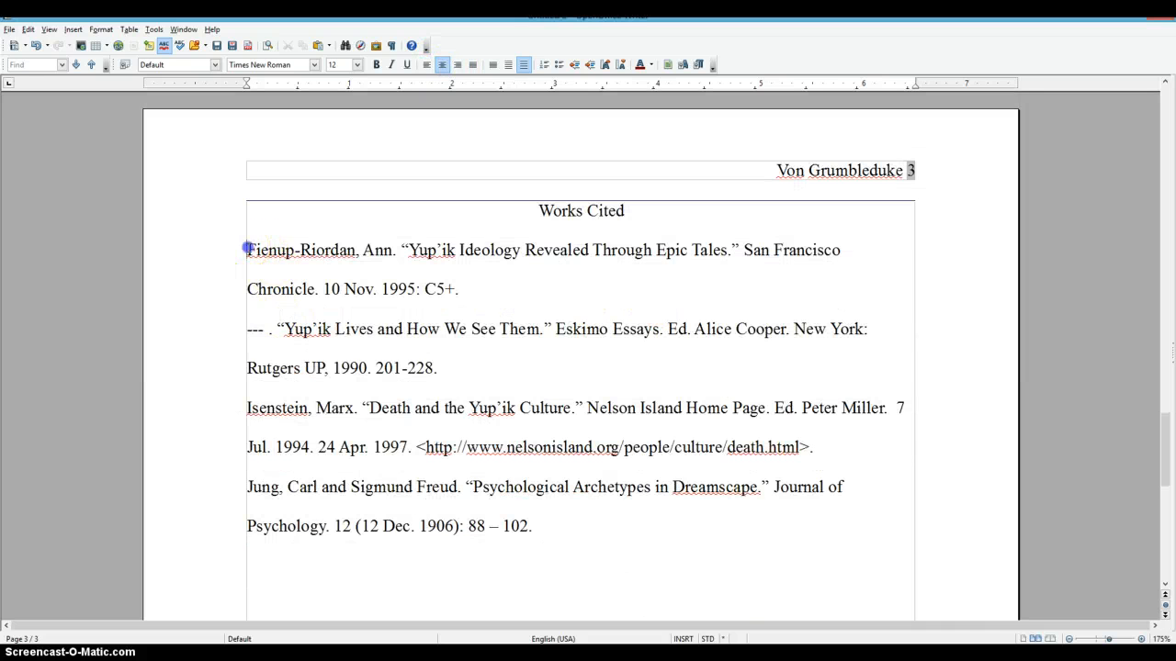
{"action": "left_click_drag", "start_coordinate": [246, 250], "coordinate": [581, 515]}
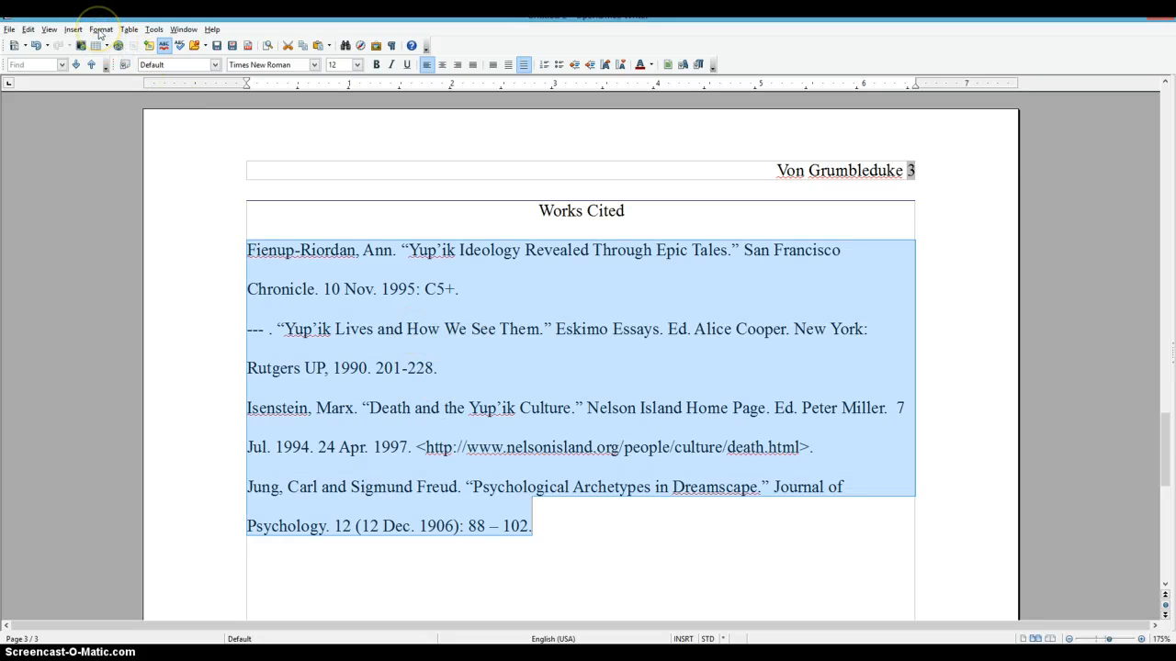
Try to change the first-line indent of the selected Works Cited entries in their paragraph settings
{"action": "left_click", "coordinate": [100, 29]}
{"action": "left_click", "coordinate": [108, 75]}
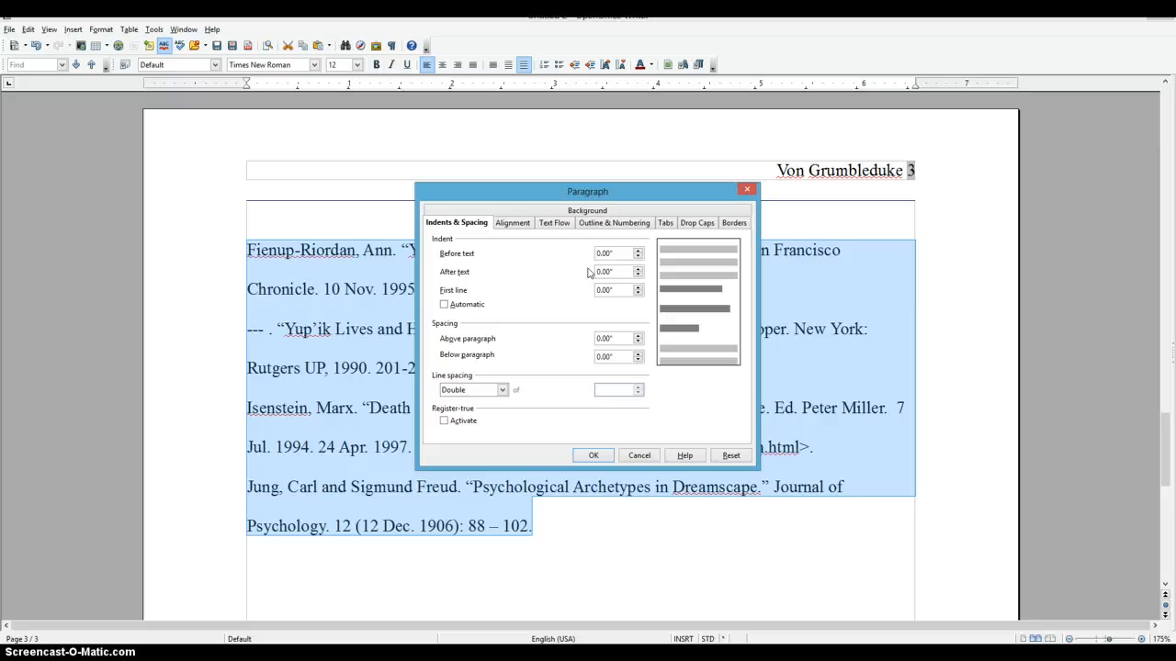
{"action": "left_click", "coordinate": [793, 303]}
{"action": "left_click", "coordinate": [518, 223]}
{"action": "left_click", "coordinate": [543, 225]}
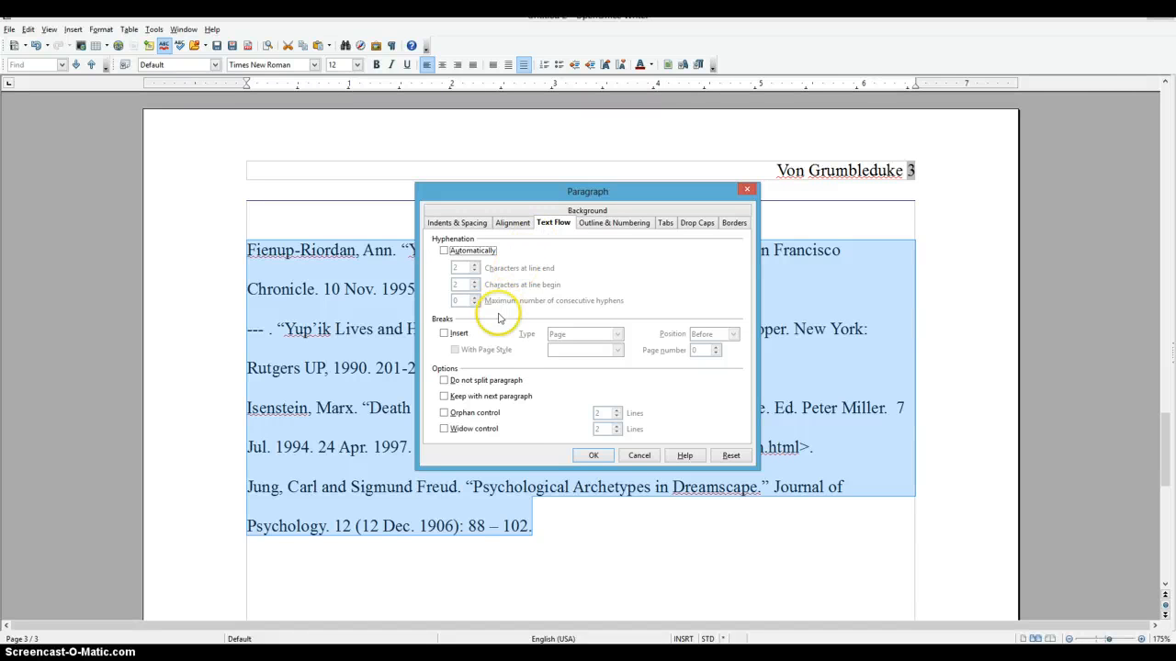
{"action": "left_click", "coordinate": [611, 223]}
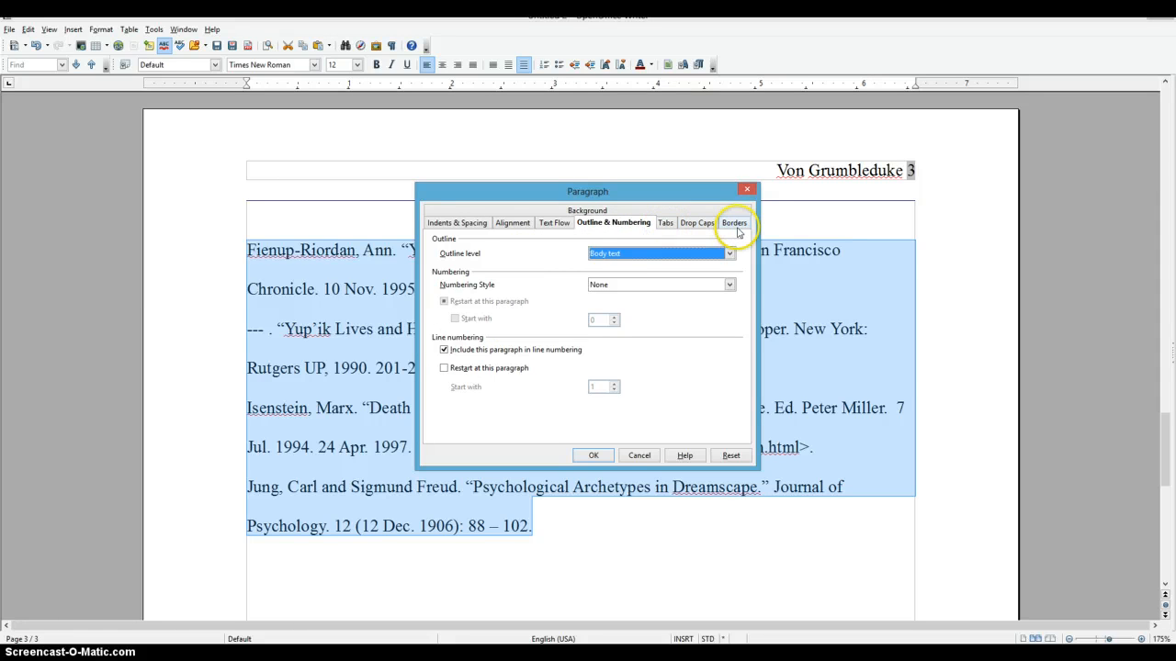
{"action": "left_click", "coordinate": [454, 227]}
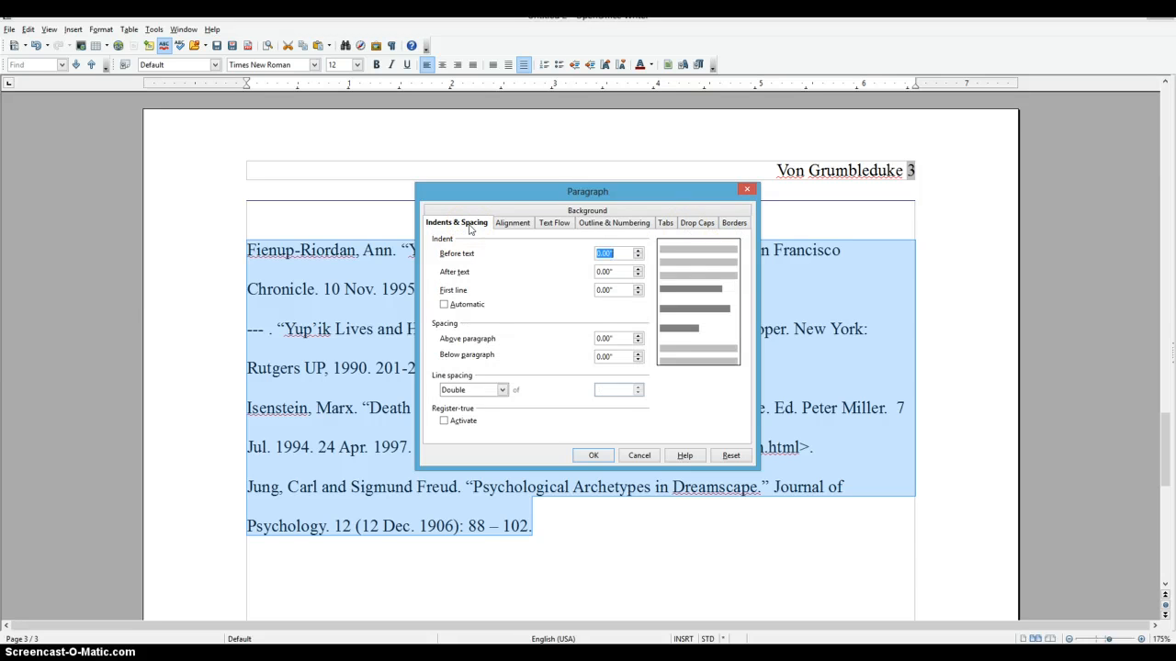
{"action": "left_click", "coordinate": [598, 287]}
{"action": "left_click", "coordinate": [604, 307]}
{"action": "left_click", "coordinate": [594, 455]}
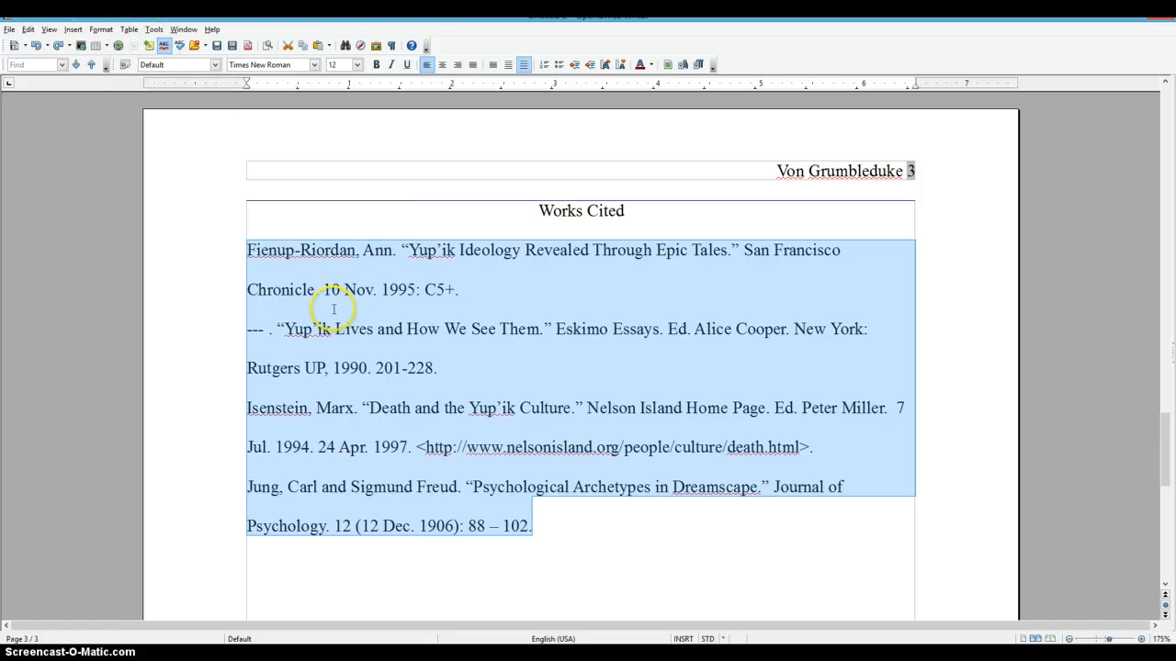
Give the selected Works Cited entries a hanging indent with a first-line indent of -0.5" and an increased left indent
{"action": "left_click", "coordinate": [102, 31]}
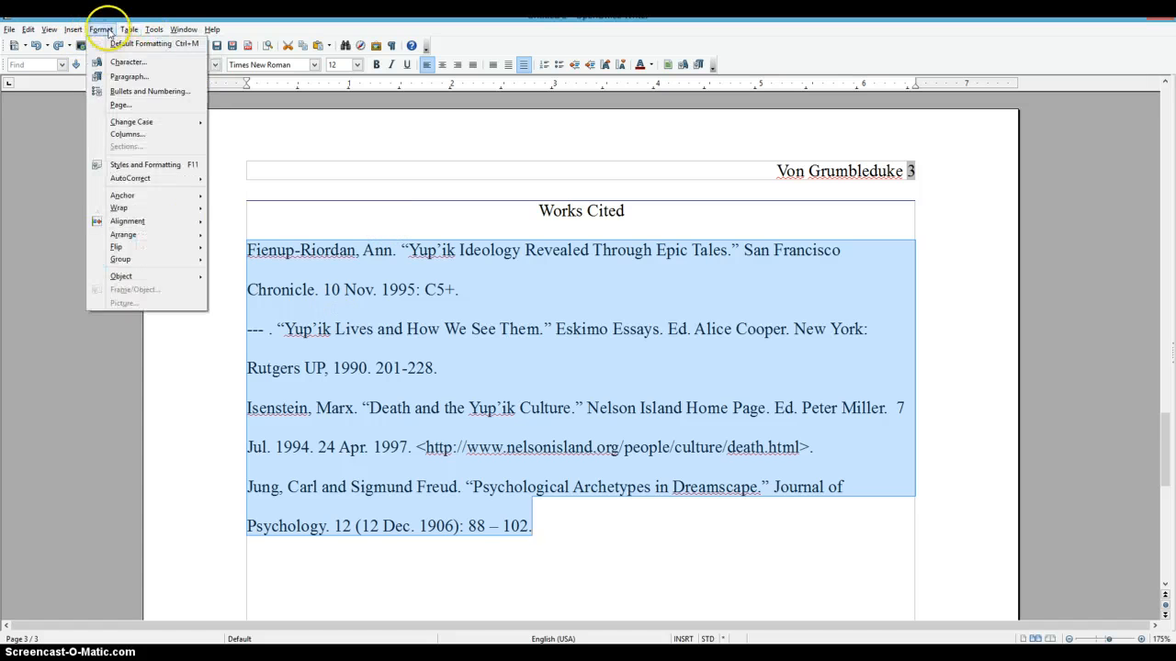
{"action": "left_click", "coordinate": [124, 76]}
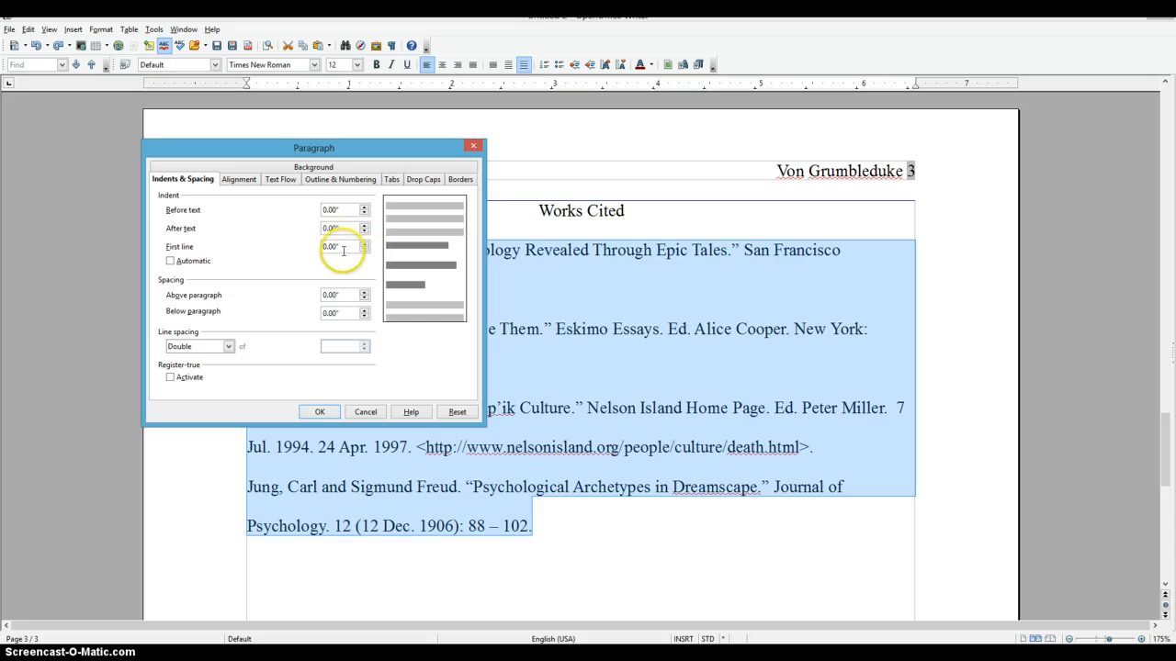
{"action": "left_click_drag", "start_coordinate": [345, 249], "coordinate": [317, 252]}
{"action": "type", "text": "-.5"}
{"action": "left_click", "coordinate": [320, 412]}
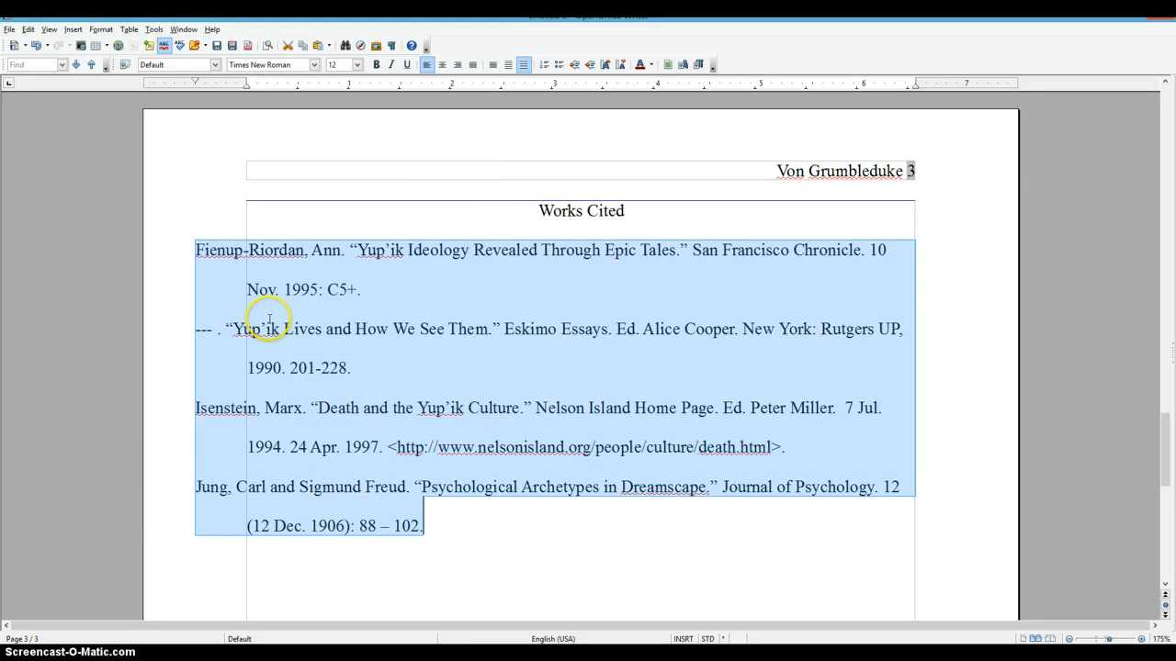
{"action": "left_click", "coordinate": [589, 68]}
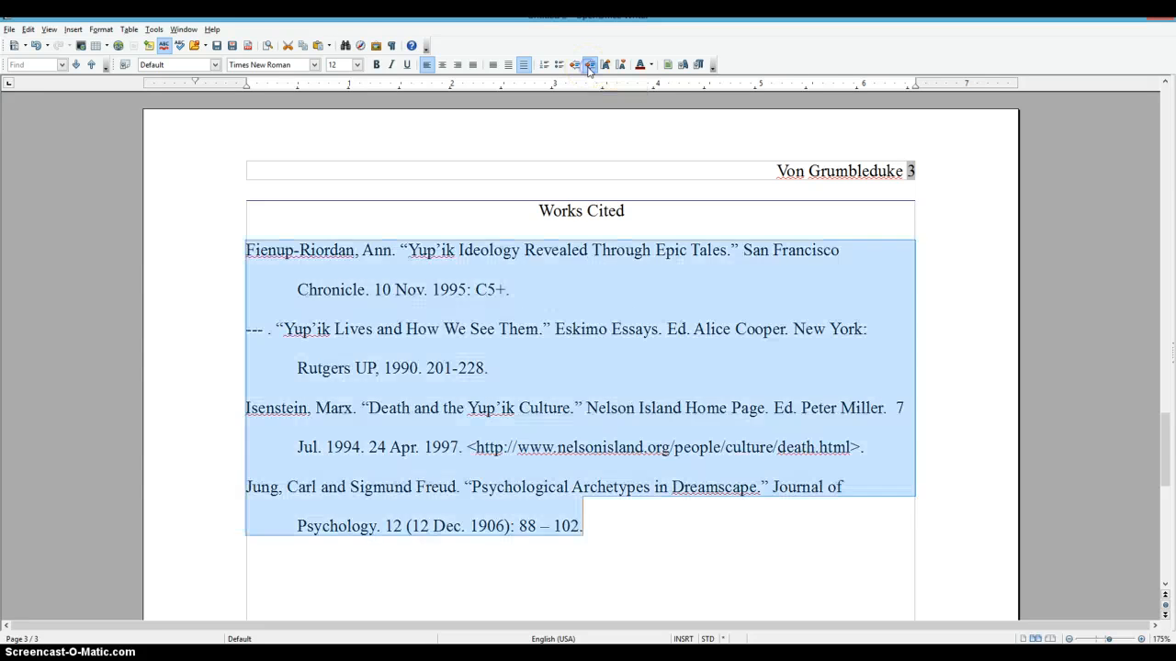
Add the filler text "Sadfkl;jas;fol asopi" at the end of the first Works Cited entry
{"action": "left_click", "coordinate": [477, 351]}
{"action": "left_click", "coordinate": [529, 288]}
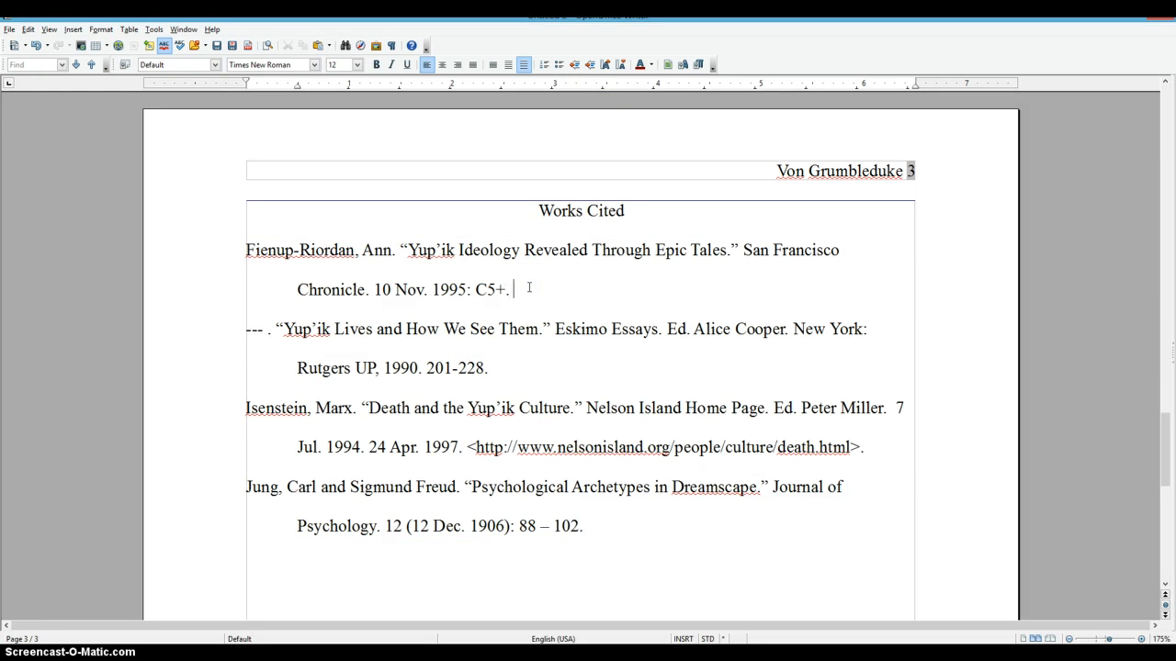
{"action": "type", "text": "Sadfkl;jas;fol asopi"}
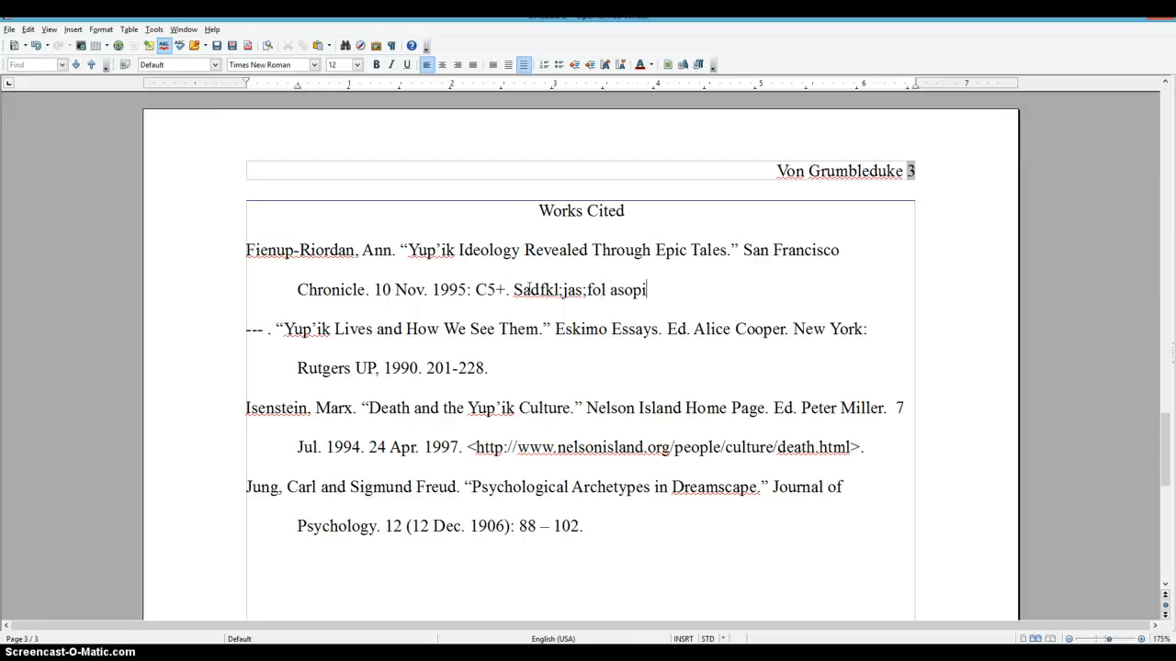
Extend the filler text at the end of the first Works Cited entry until it wraps onto a third line
{"action": "type", "text": "jlkfn e9pfjasklfnse pasoef"}
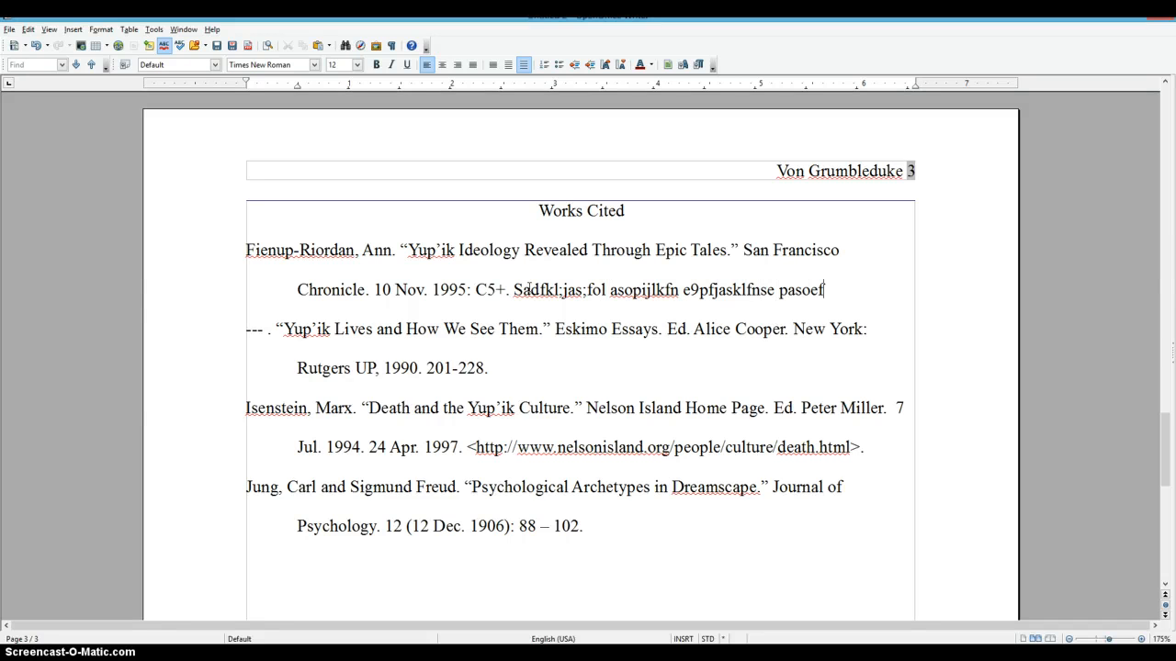
{"action": "type", "text": "aseklfh eiopfheifh eifhwelifn oio0we89hfn  8oehfo"}
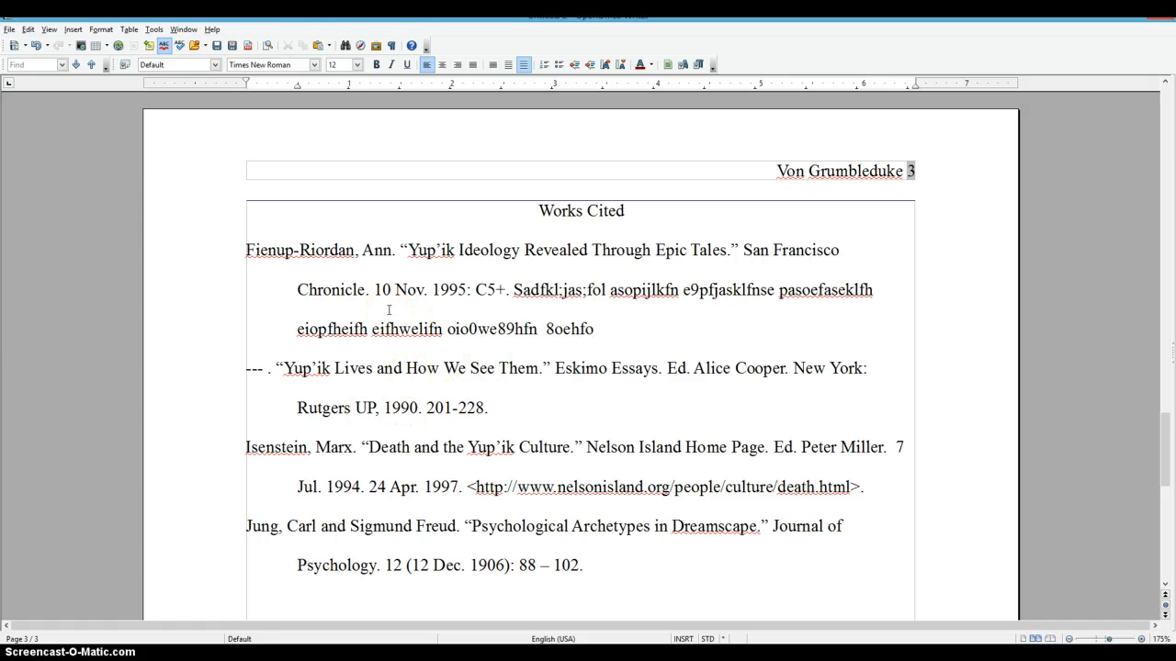
Delete all the filler text following "C5+." in the first Works Cited entry
{"action": "left_click", "coordinate": [513, 290]}
{"action": "left_click", "coordinate": [601, 329], "text": "shift"}
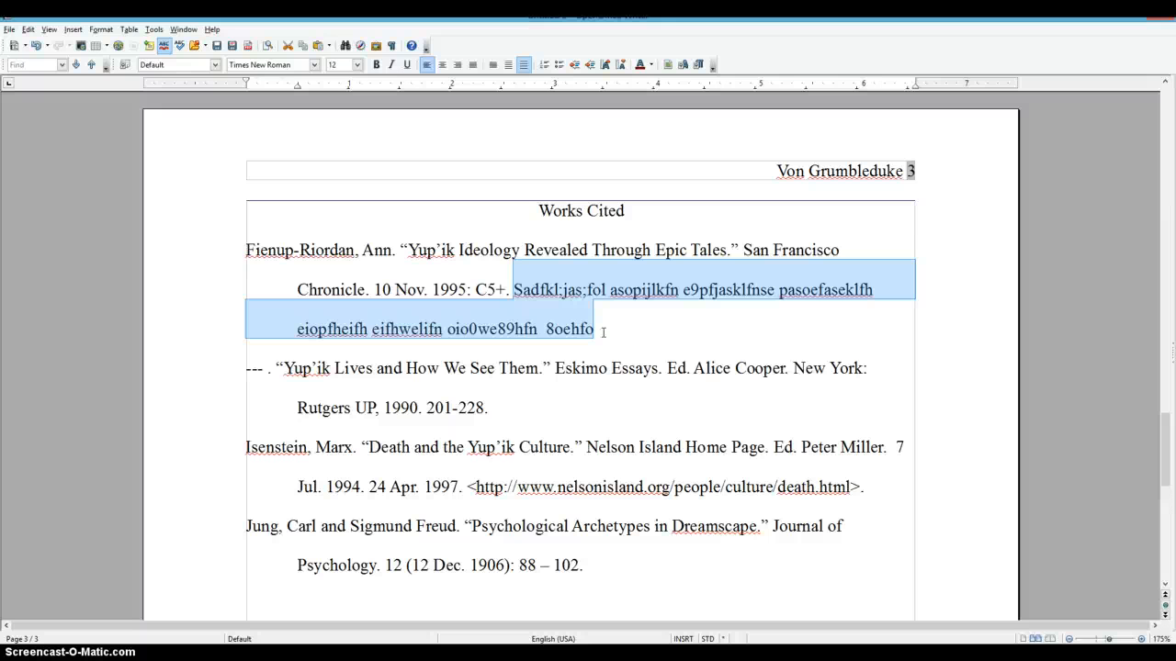
{"action": "key", "text": "BackSpace"}
Indent the block quotation beginning "What the narratives had in common" one level from the left and remove its first-line indent
{"action": "scroll", "coordinate": [604, 332], "scroll_direction": "up", "scroll_amount": 5}
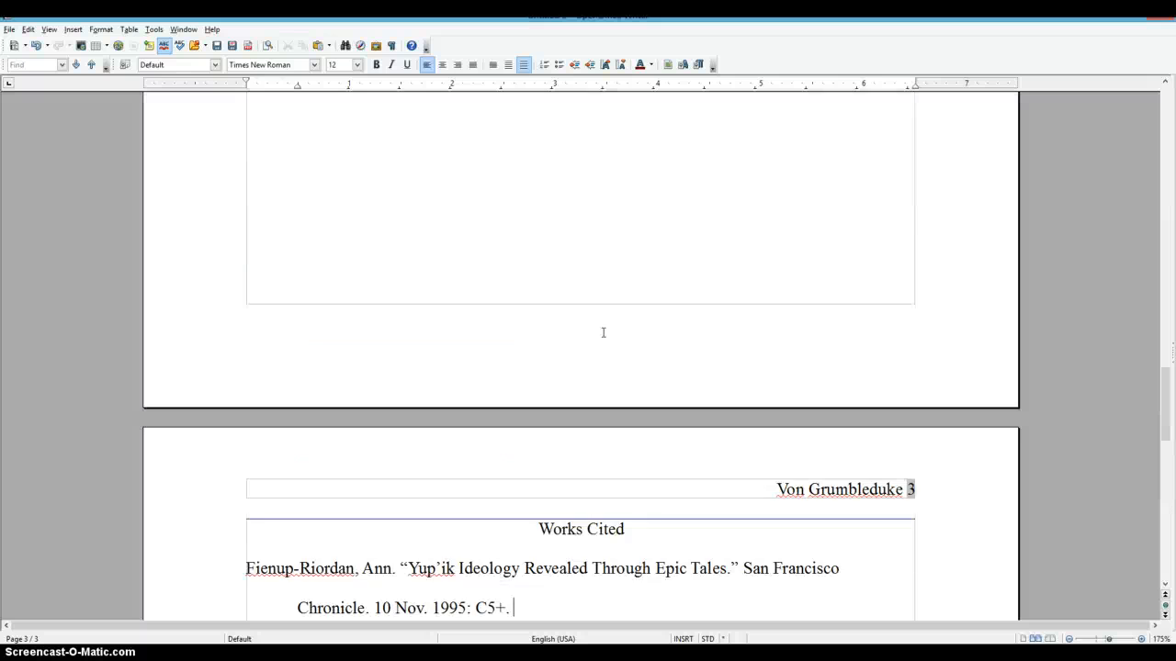
{"action": "scroll", "coordinate": [604, 281], "scroll_direction": "down", "scroll_amount": 6}
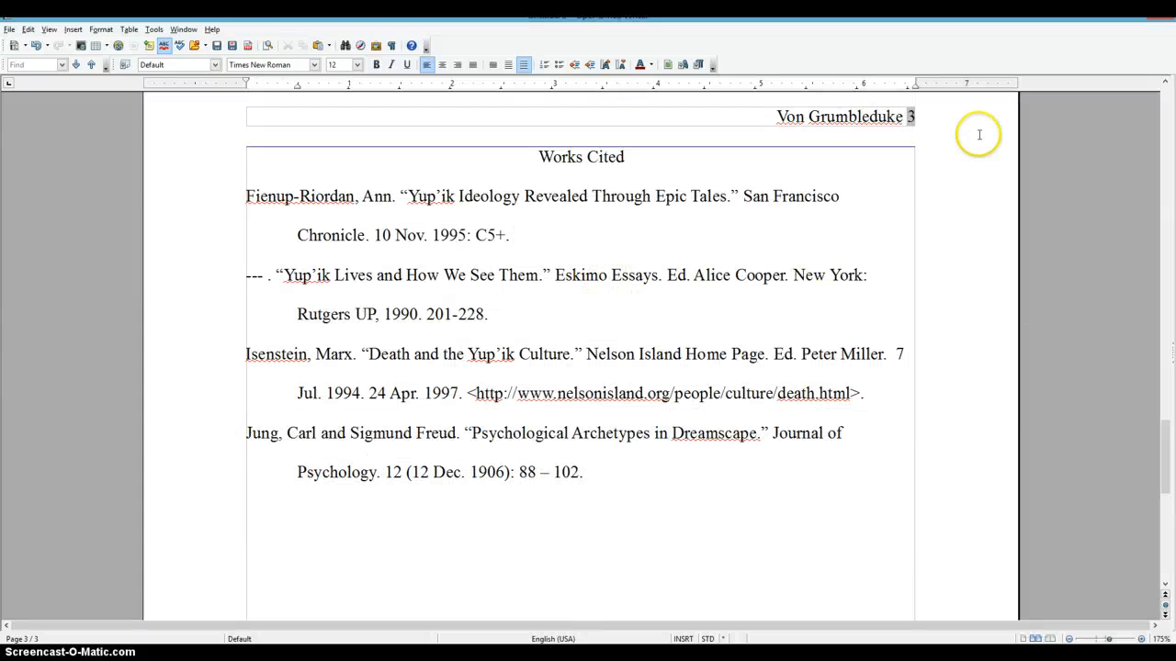
{"action": "left_click_drag", "start_coordinate": [1159, 441], "coordinate": [1166, 181]}
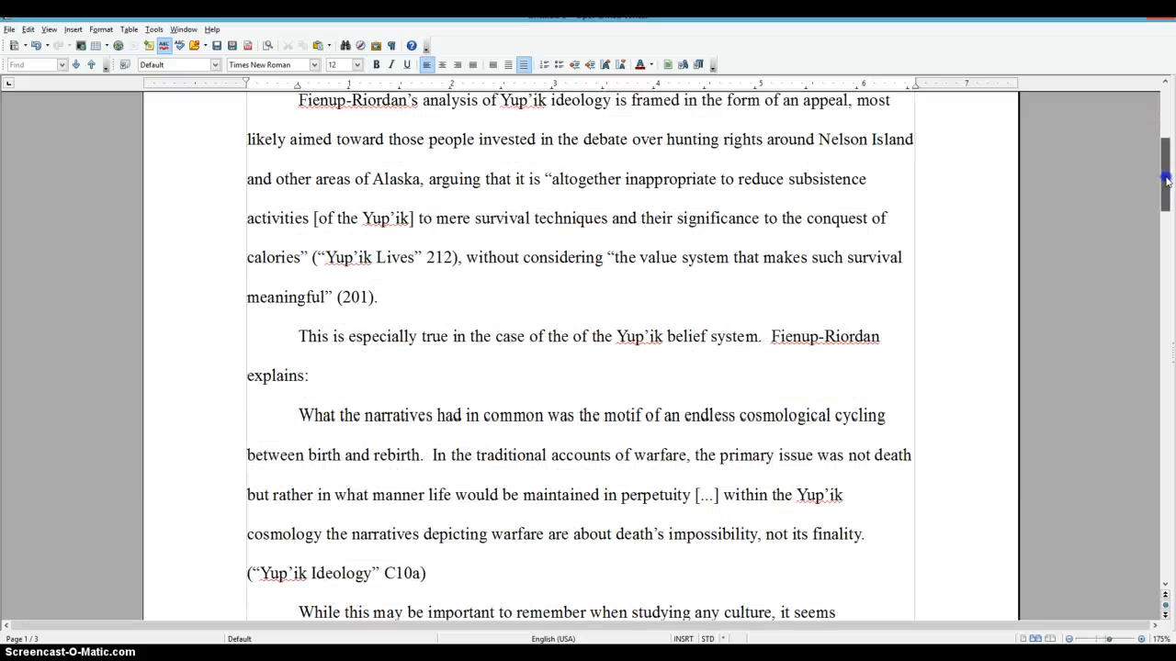
{"action": "left_click", "coordinate": [297, 416]}
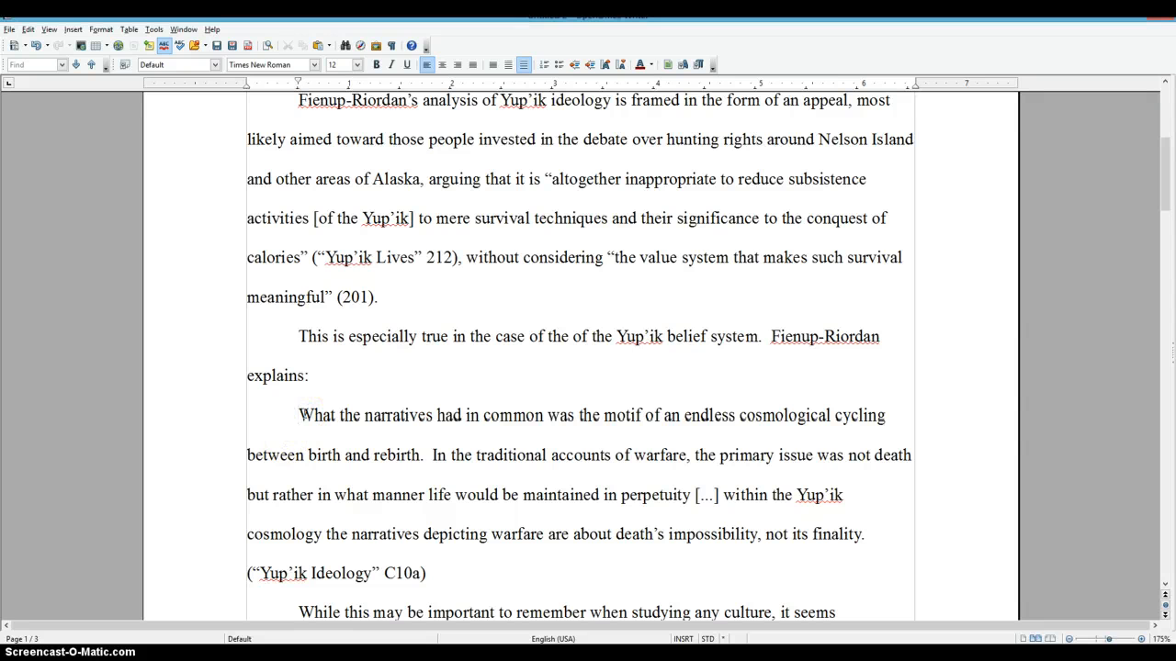
{"action": "left_click", "coordinate": [589, 64]}
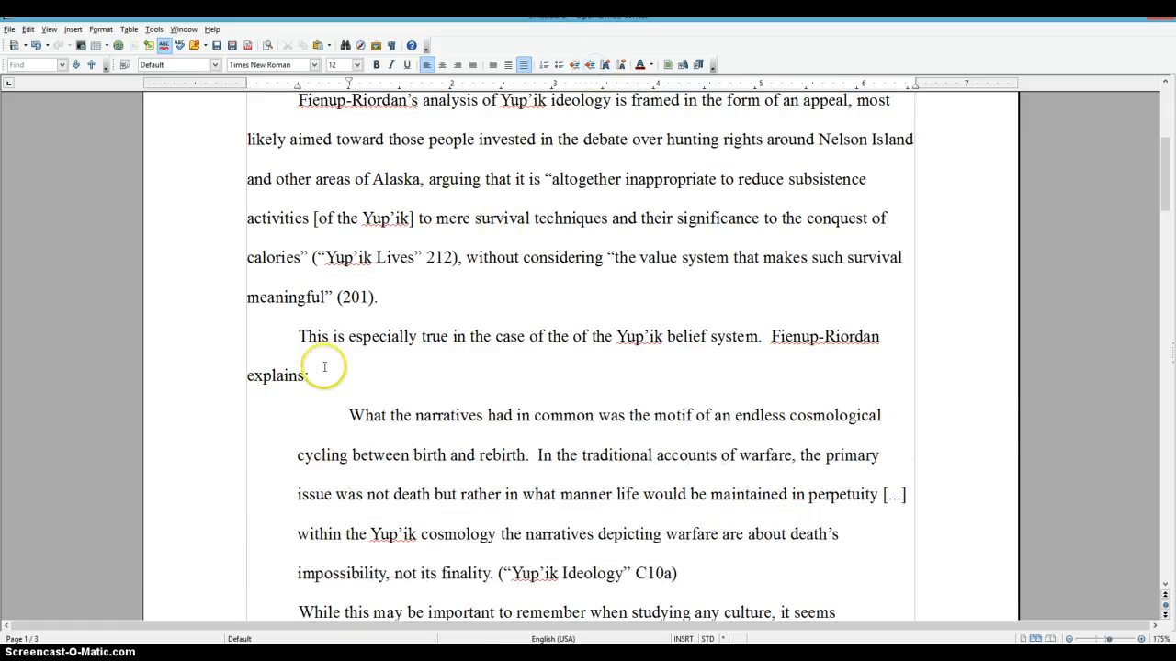
{"action": "key", "text": "BackSpace"}
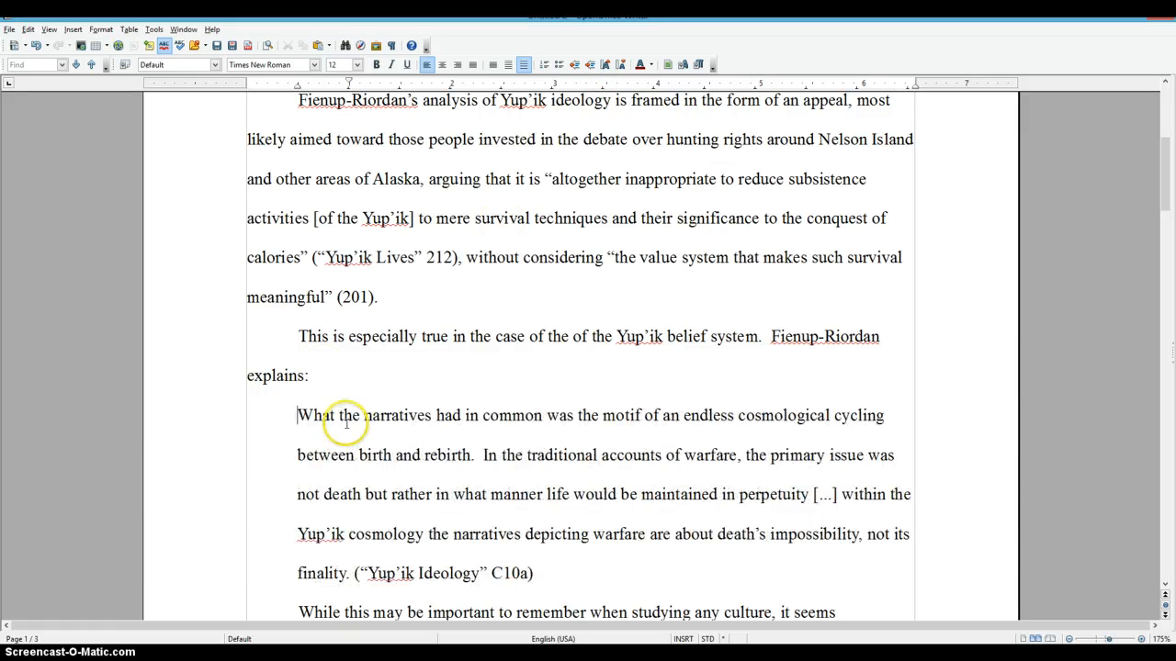
Increase the block quotation's left indent by one more level, to 1 inch from the margin
{"action": "scroll", "coordinate": [346, 423], "scroll_direction": "down", "scroll_amount": 3}
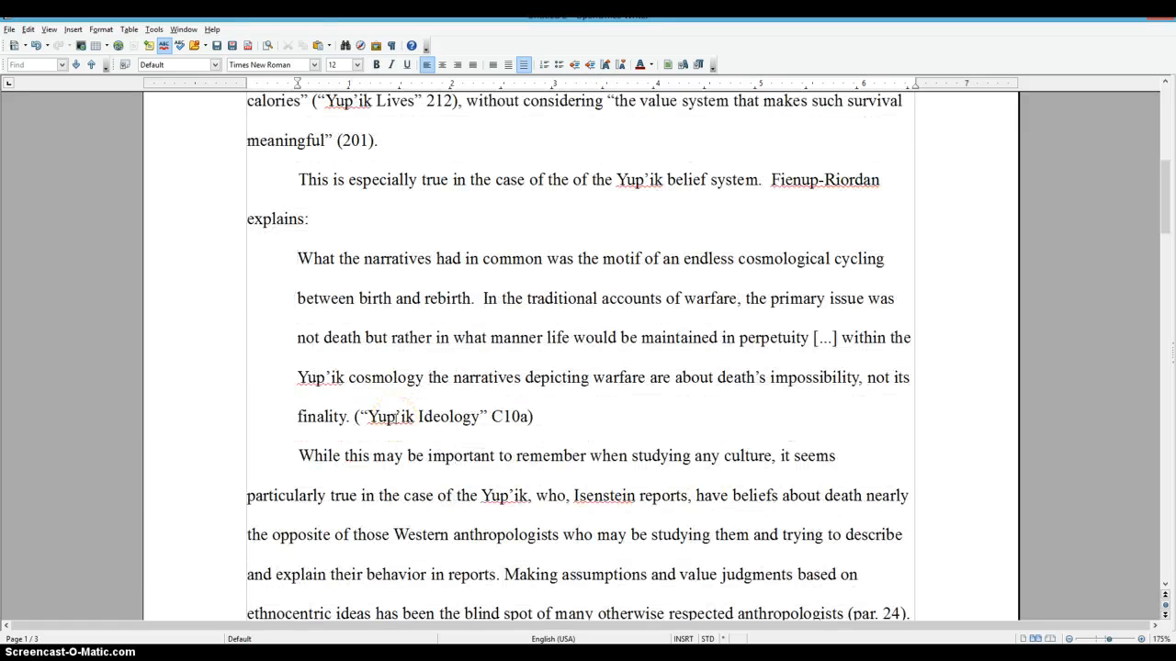
{"action": "scroll", "coordinate": [395, 415], "scroll_direction": "up", "scroll_amount": 5}
{"action": "scroll", "coordinate": [414, 276], "scroll_direction": "down", "scroll_amount": 1}
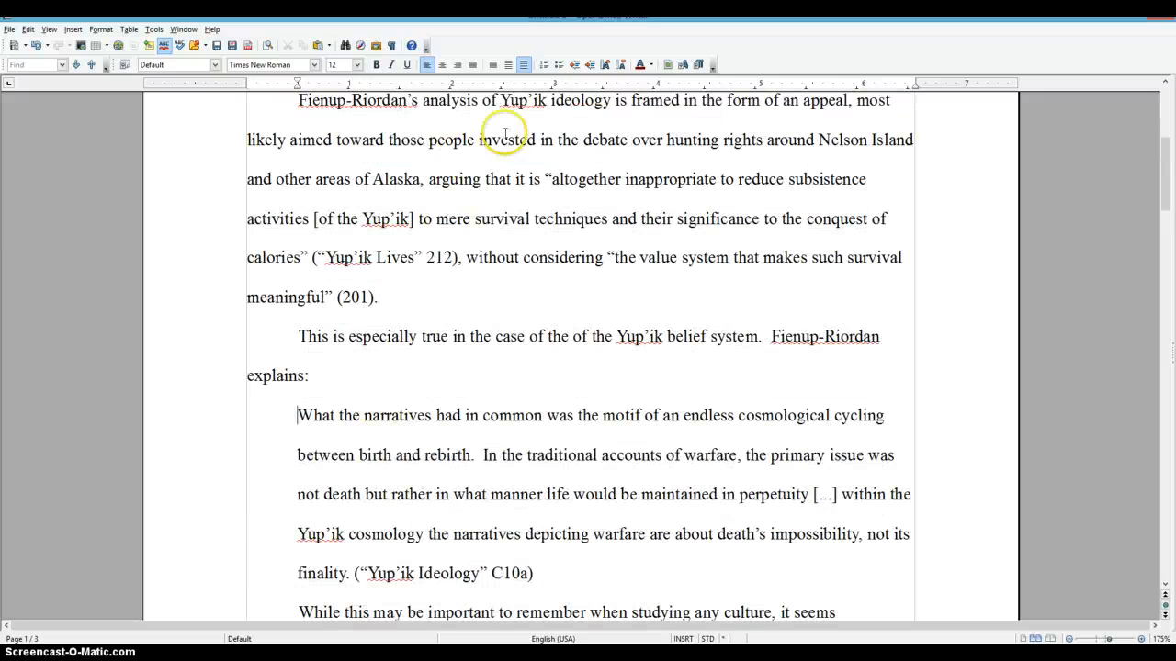
{"action": "left_click", "coordinate": [590, 65]}
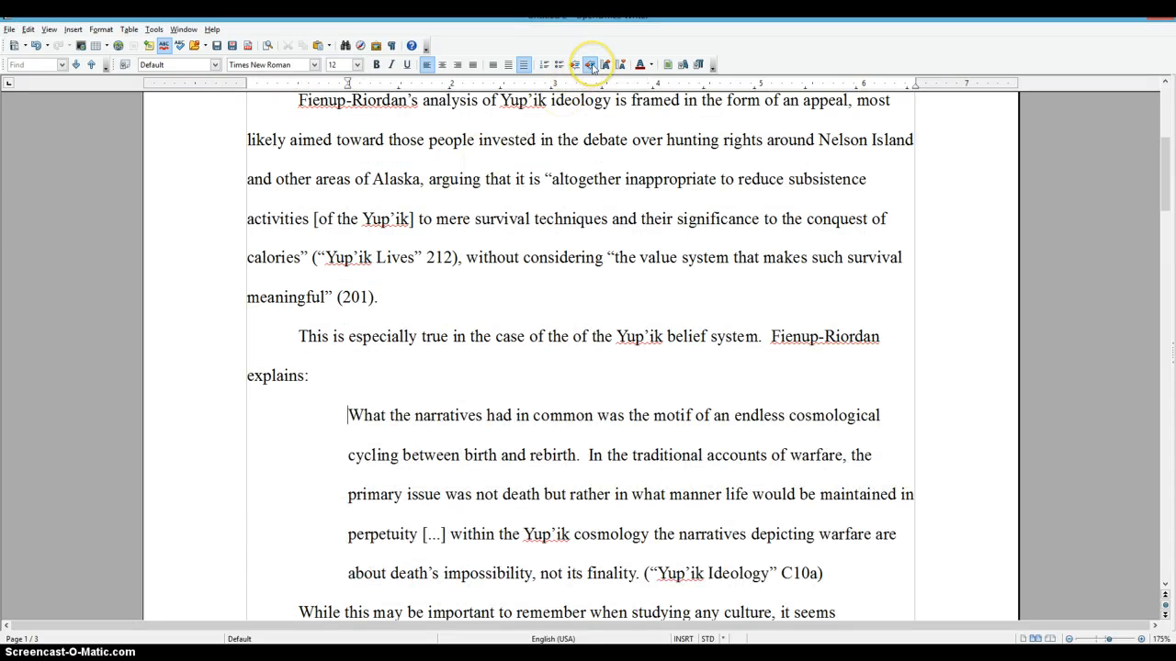
Review the formatting of the whole essay, from the heading and title through the block quotation to the Works Cited page
{"action": "scroll", "coordinate": [434, 321], "scroll_direction": "down", "scroll_amount": 3}
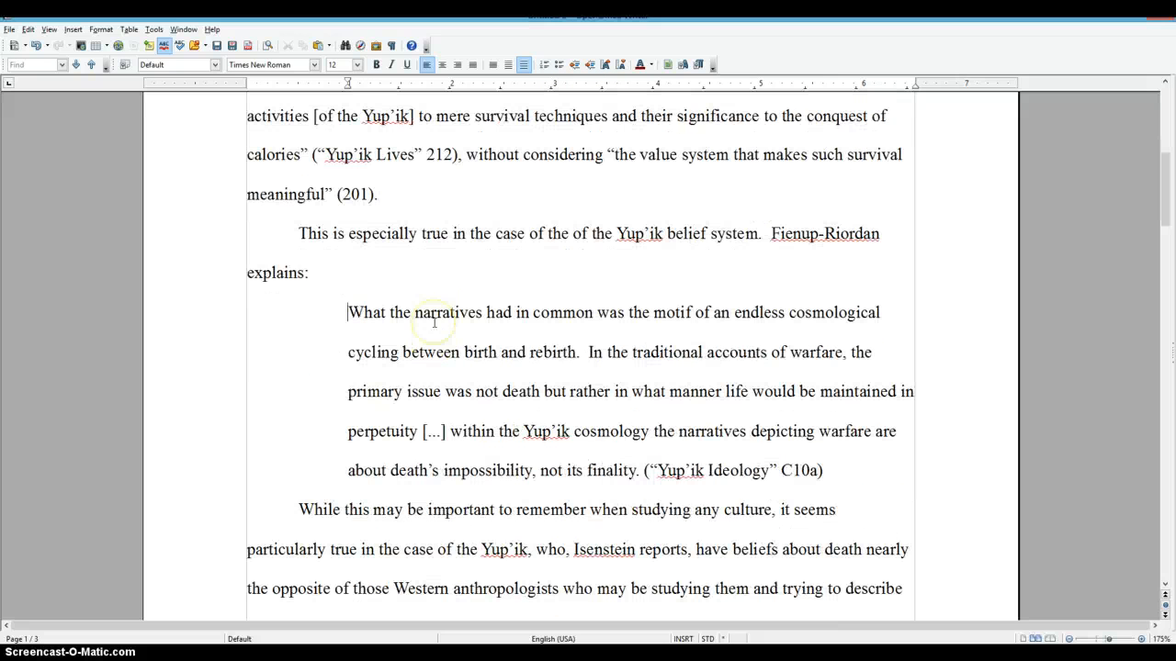
{"action": "scroll", "coordinate": [345, 404], "scroll_direction": "down", "scroll_amount": 5}
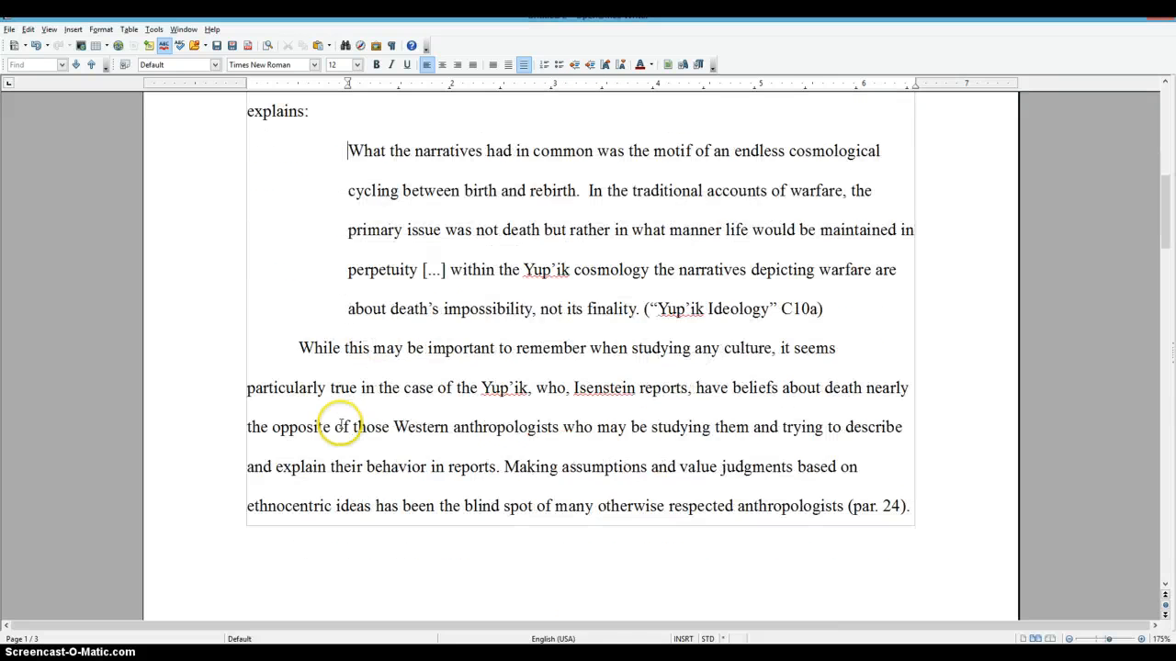
{"action": "scroll", "coordinate": [341, 420], "scroll_direction": "up", "scroll_amount": 8}
{"action": "scroll", "coordinate": [341, 422], "scroll_direction": "up", "scroll_amount": 9}
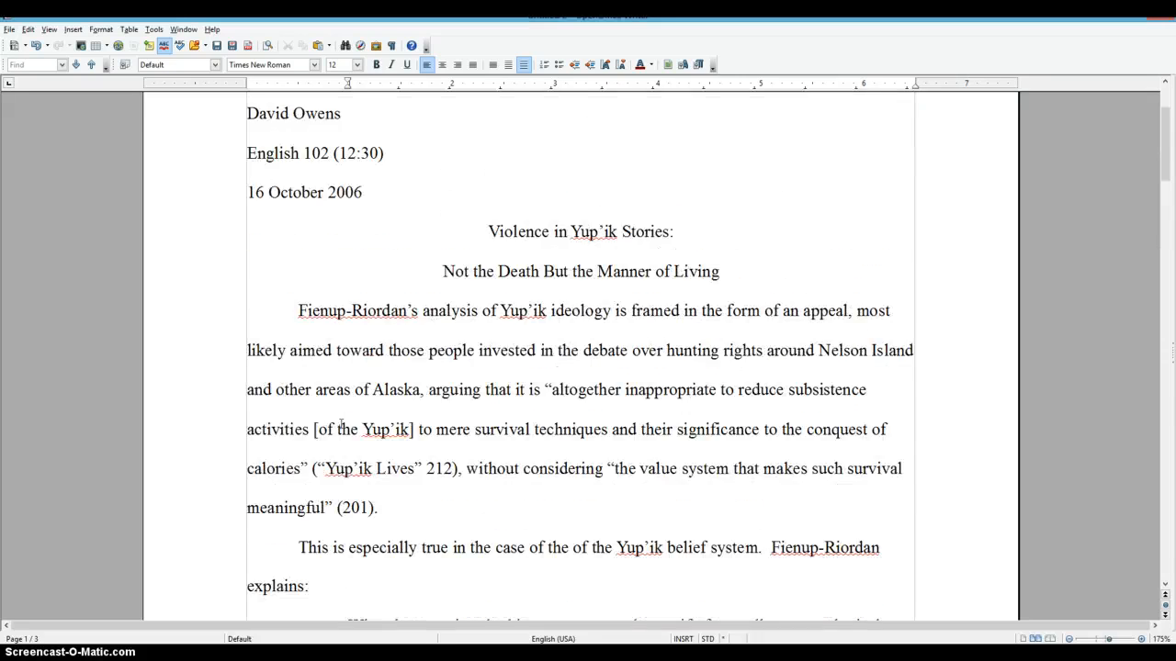
{"action": "scroll", "coordinate": [341, 423], "scroll_direction": "down", "scroll_amount": 10}
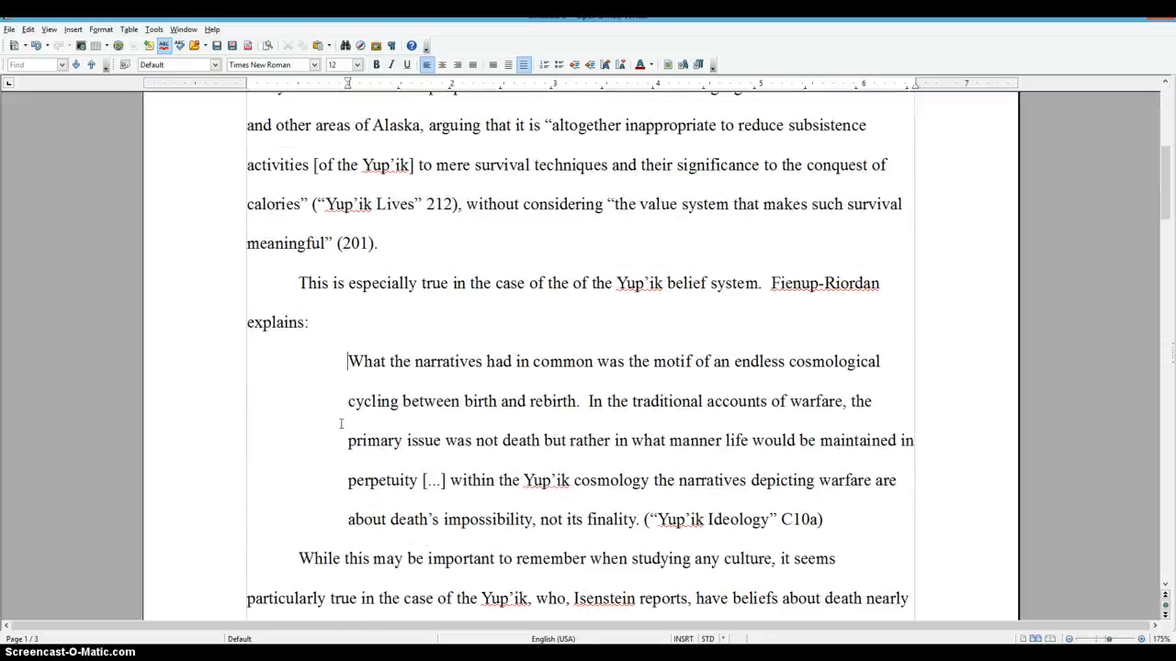
{"action": "scroll", "coordinate": [341, 423], "scroll_direction": "down", "scroll_amount": 15}
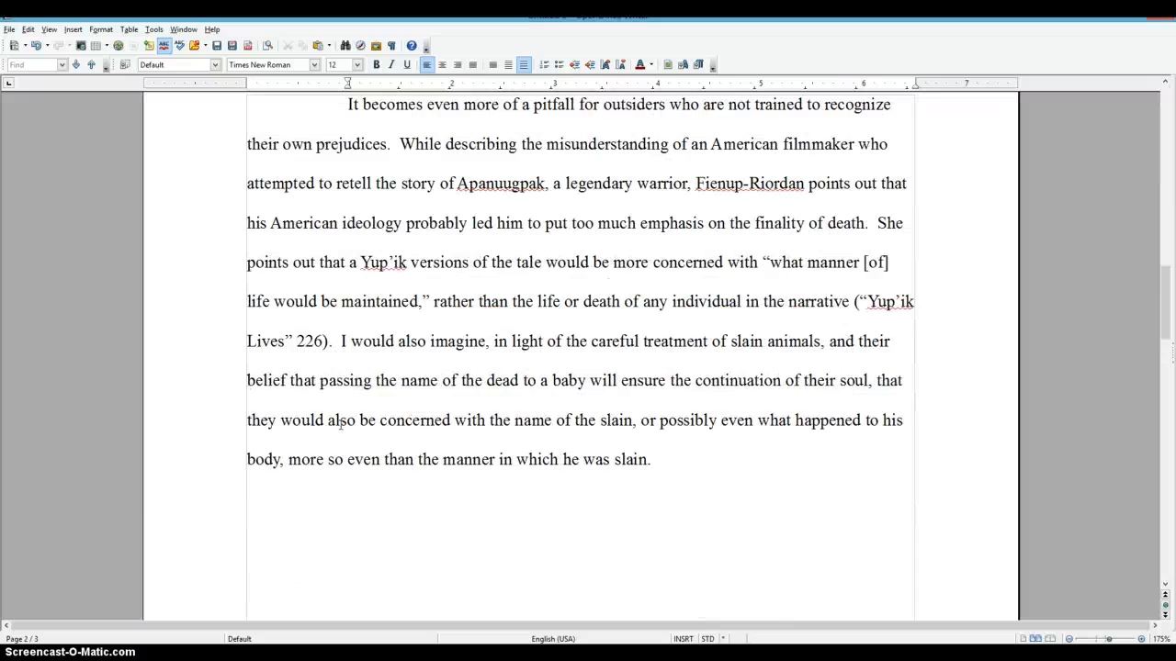
{"action": "scroll", "coordinate": [340, 425], "scroll_direction": "down", "scroll_amount": 8}
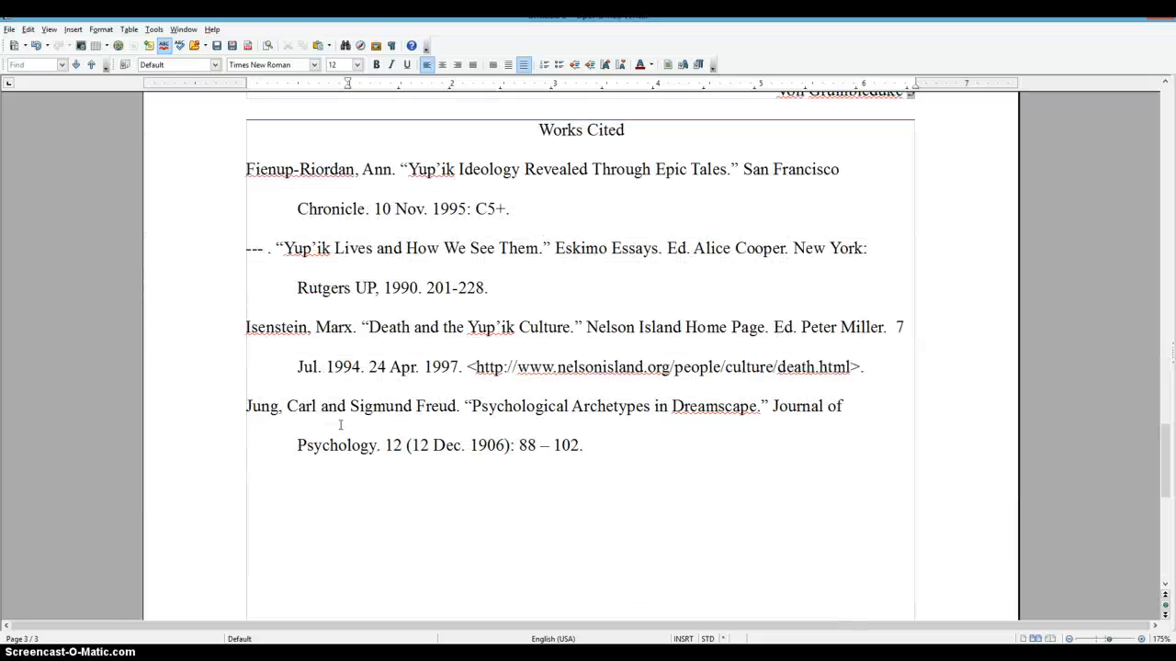